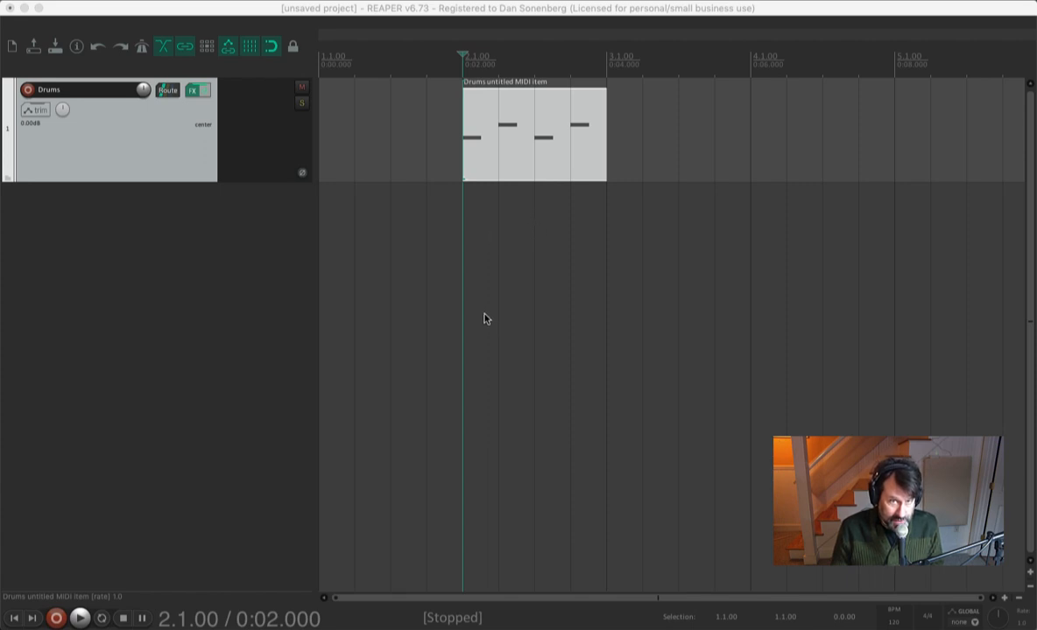
- Place the edit cursor at the start of the drum MIDI item and play it back
left_click(489, 171)
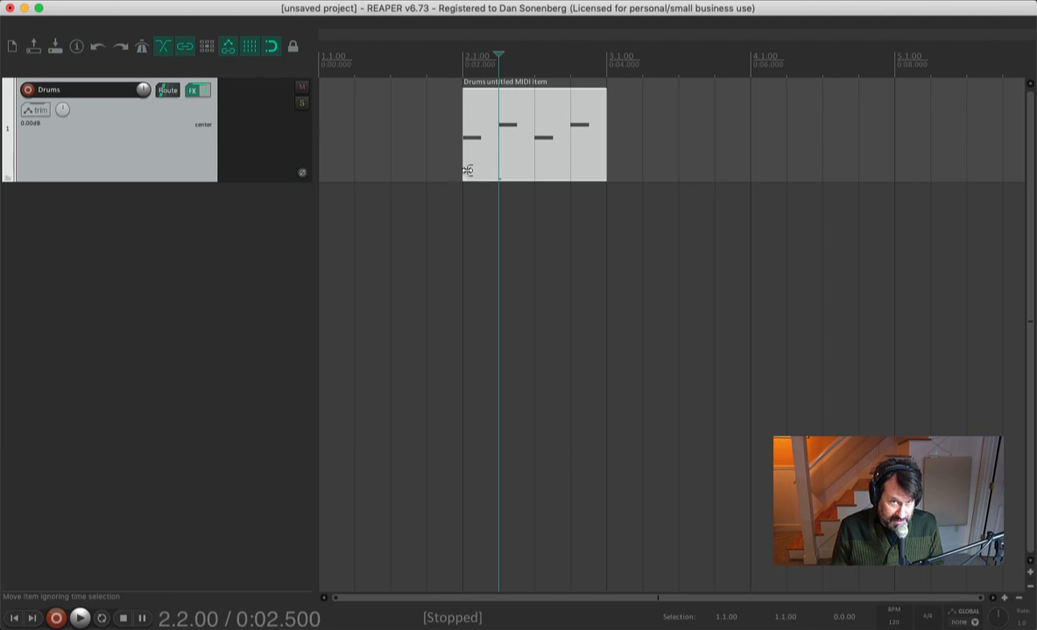
left_click(462, 63)
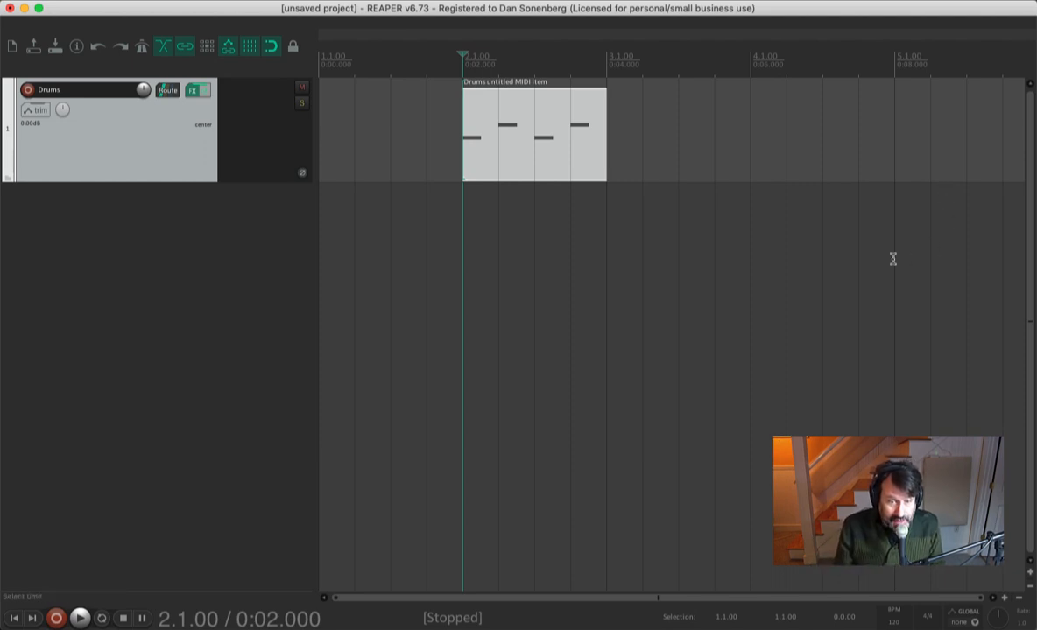
key("space")
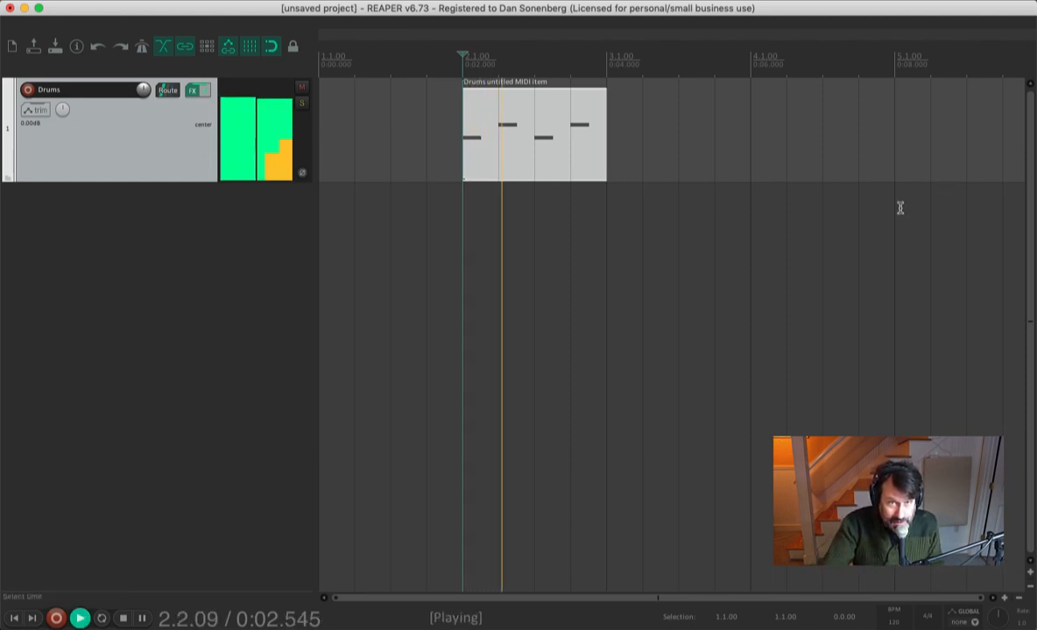
key("space")
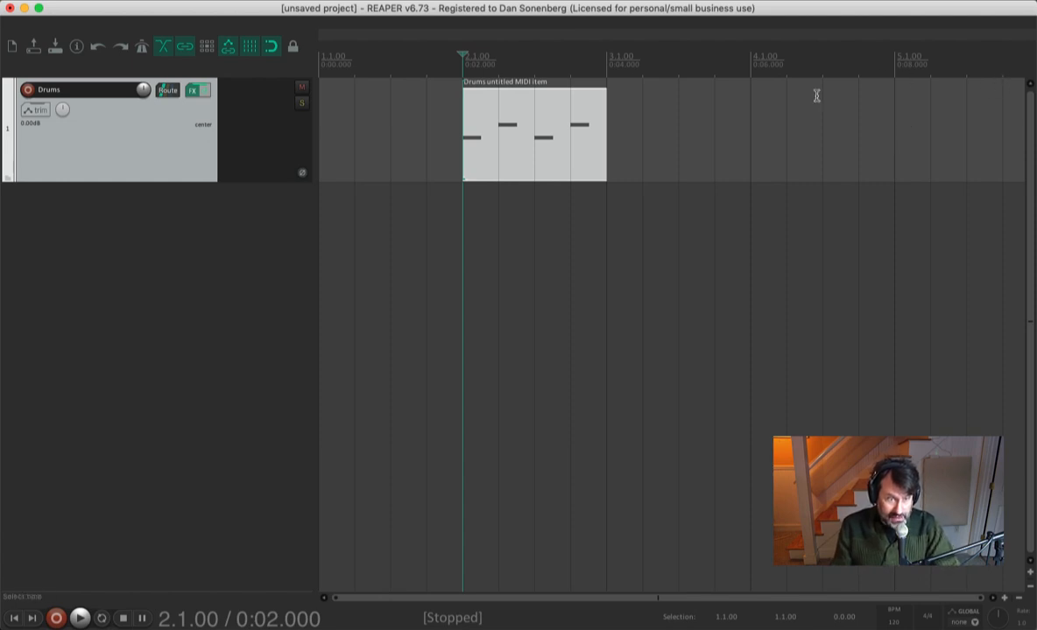
- Turn on repeat and play the project from the cursor
left_click(101, 619)
key("space")
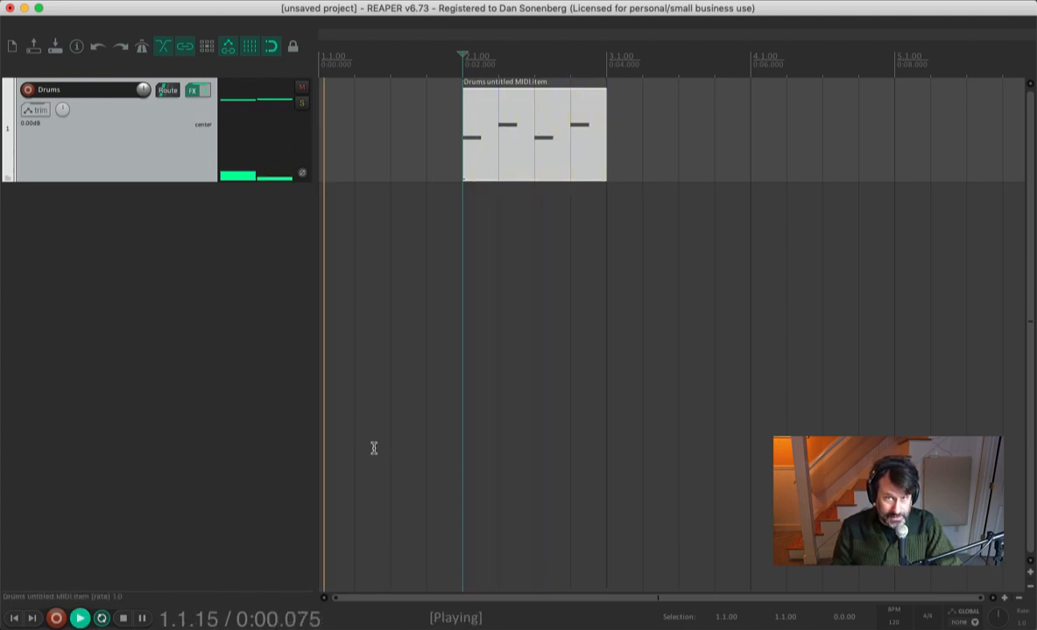
key("space")
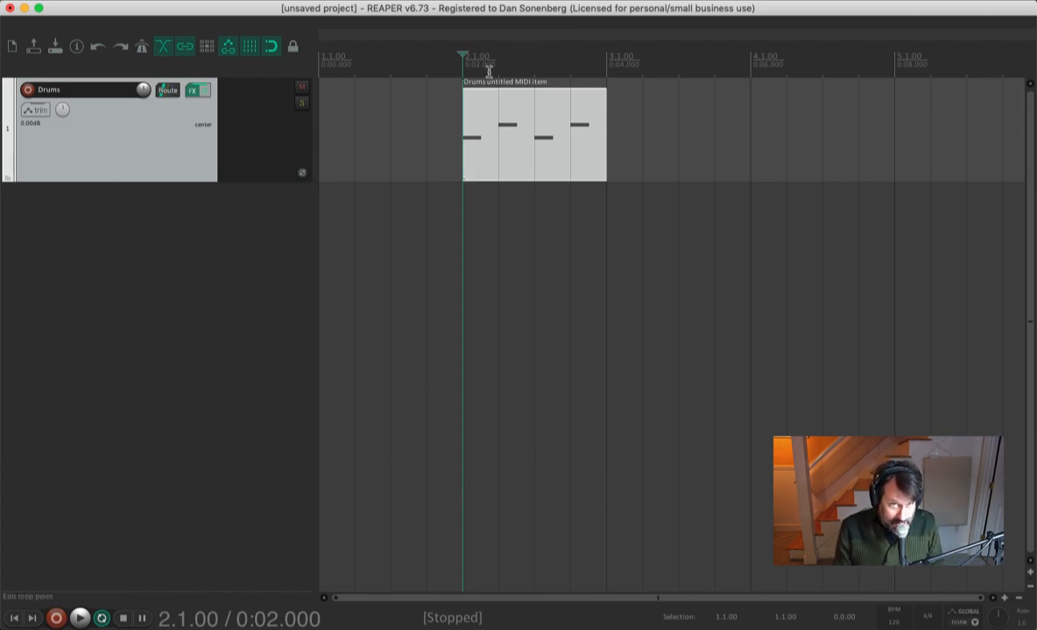
- Loop-play bar 2 using a time selection over the MIDI item, then clear the time selection
left_click_drag(464, 70, 603, 70)
key("space")
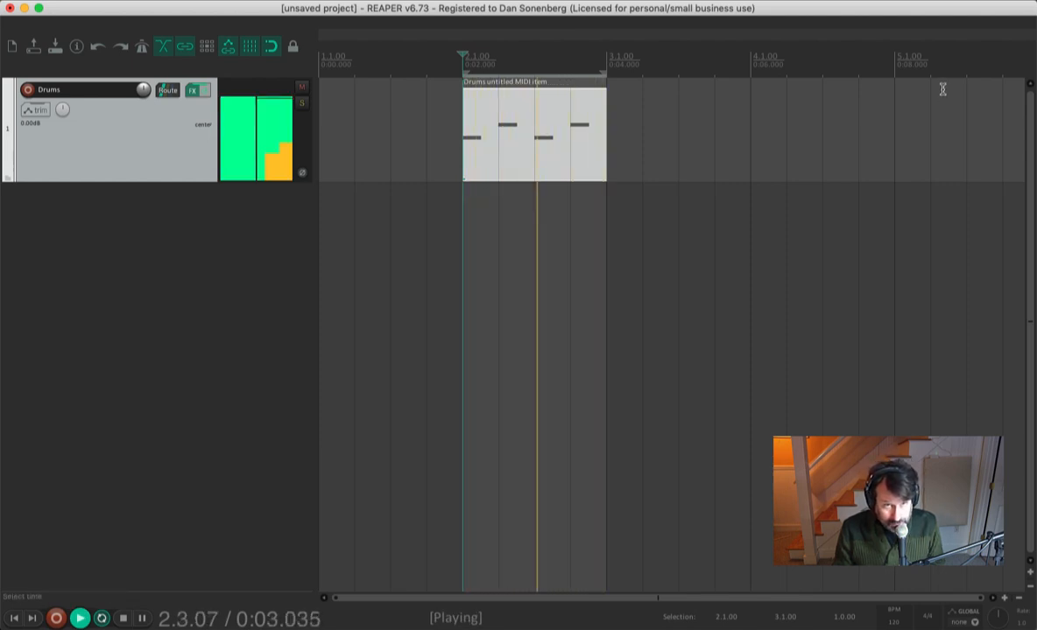
key("space")
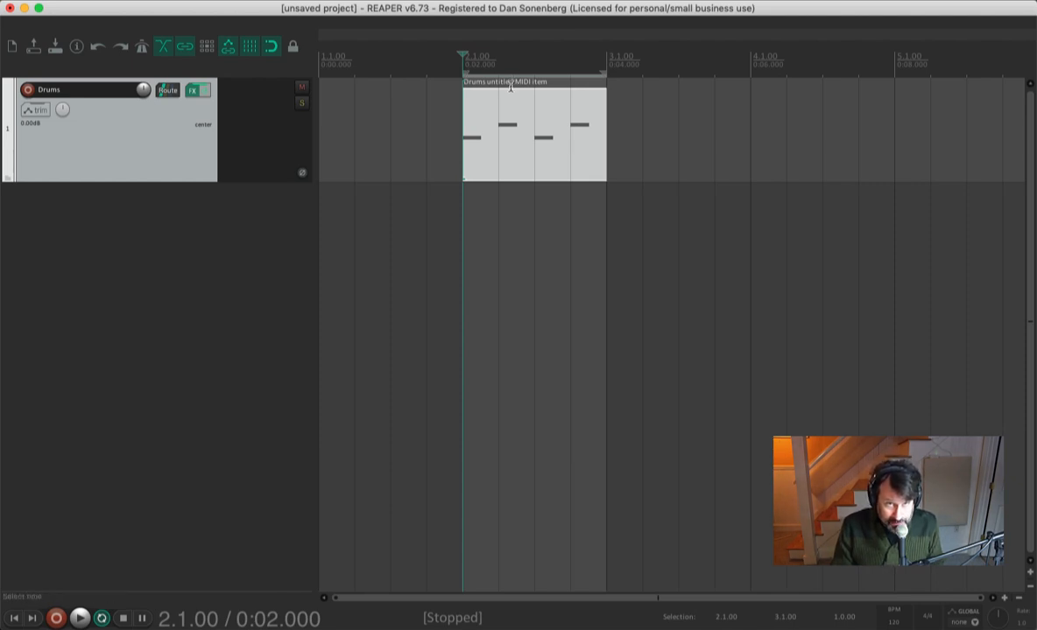
key("Escape")
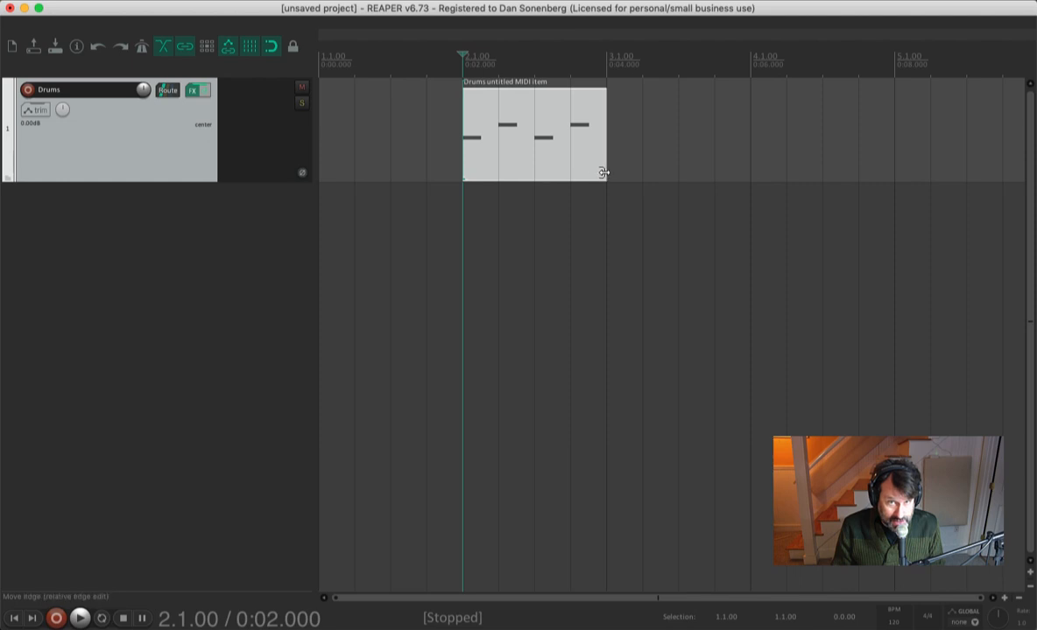
- Extend the MIDI item's end to bar 5 so the pattern loops, and play it back
left_click_drag(603, 172, 909, 184)
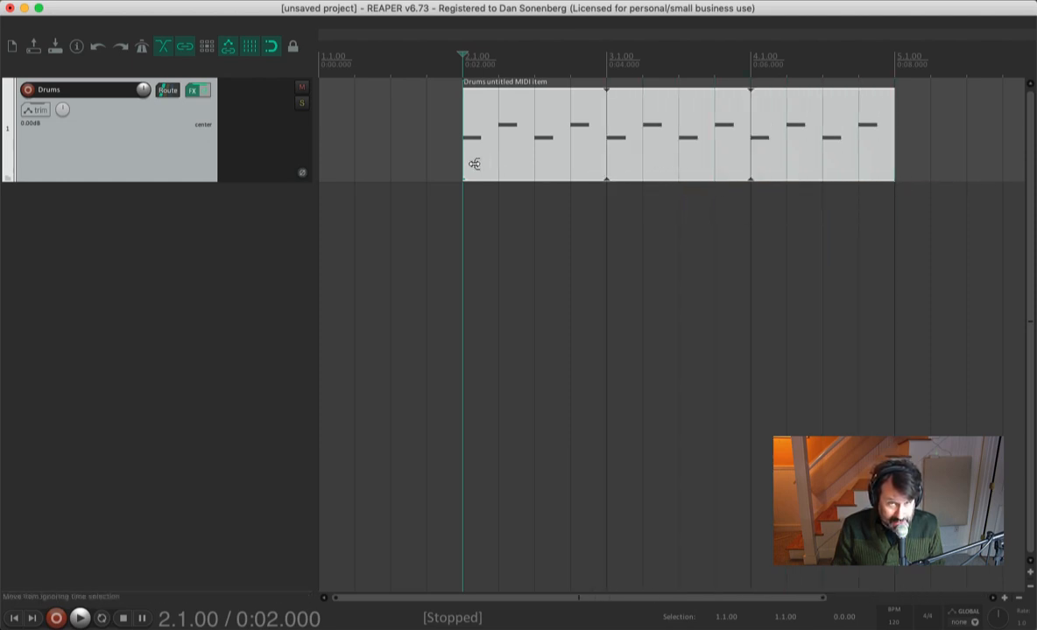
key("space")
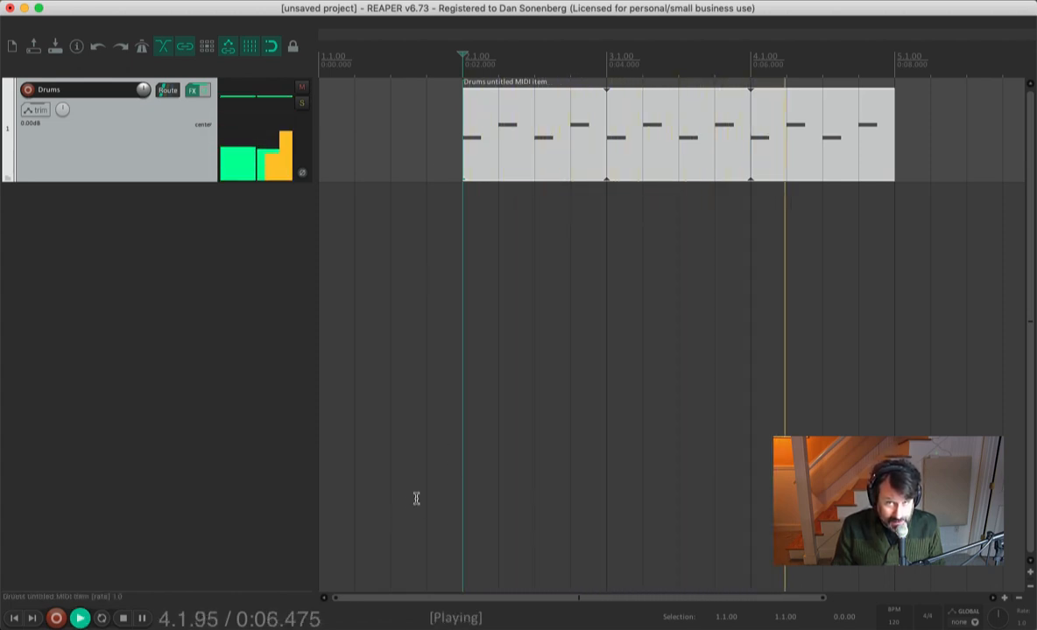
key("space")
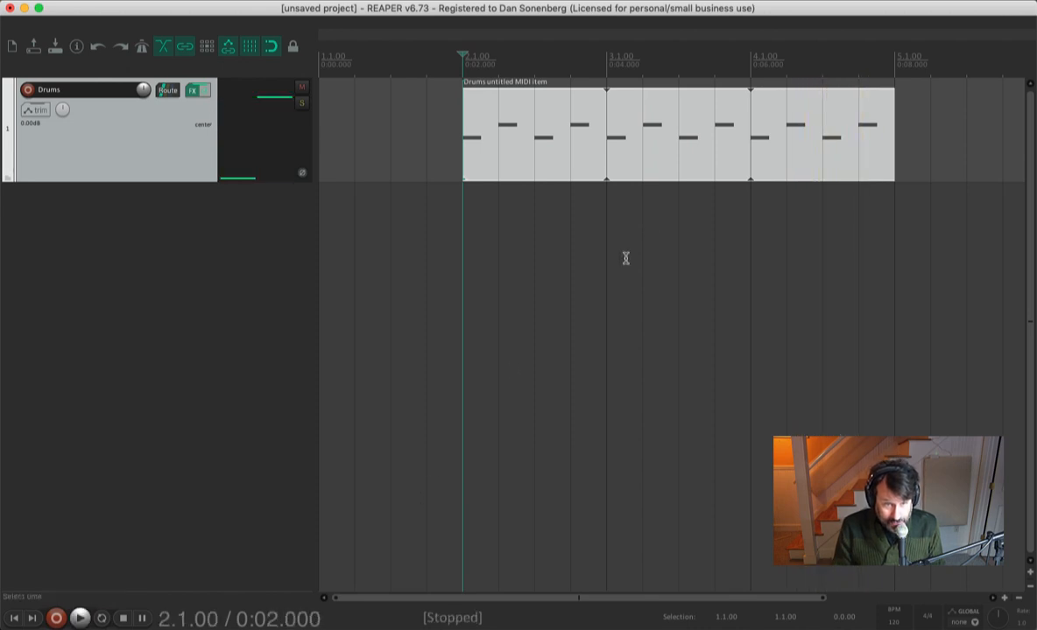
- Open the item in the MIDI editor, add eighth-note hi-hat notes on F#2 across the bar, and close the editor
double_click(528, 141)
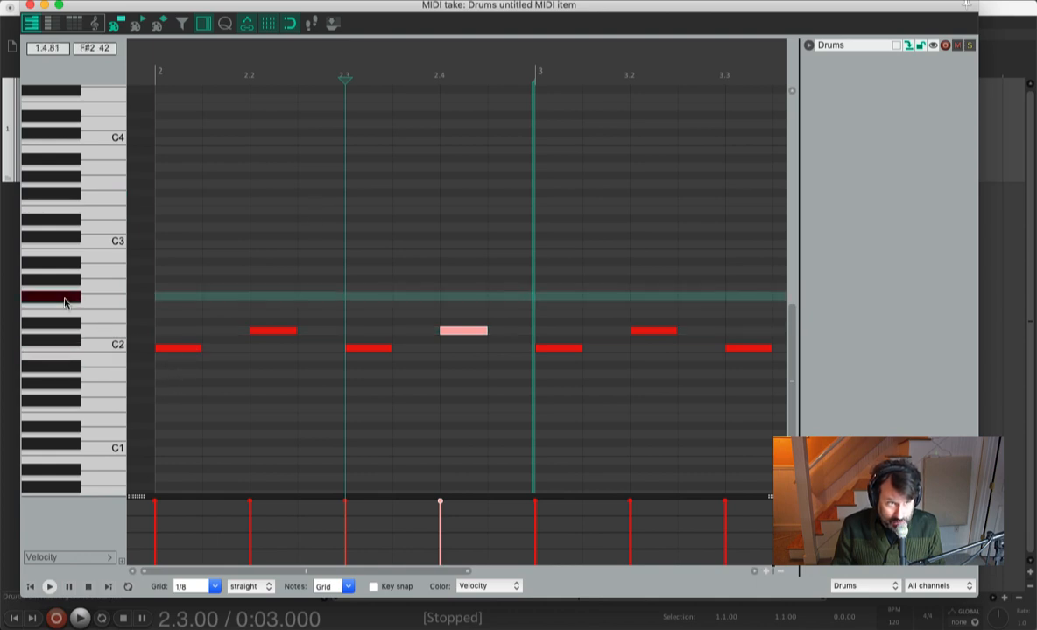
left_click(175, 302)
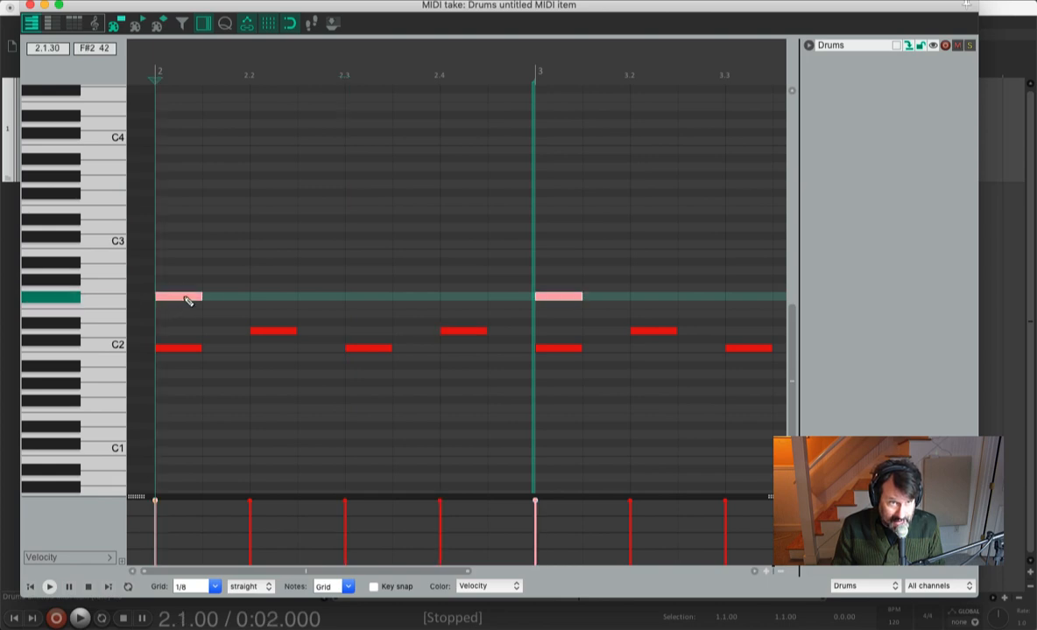
left_click(229, 301)
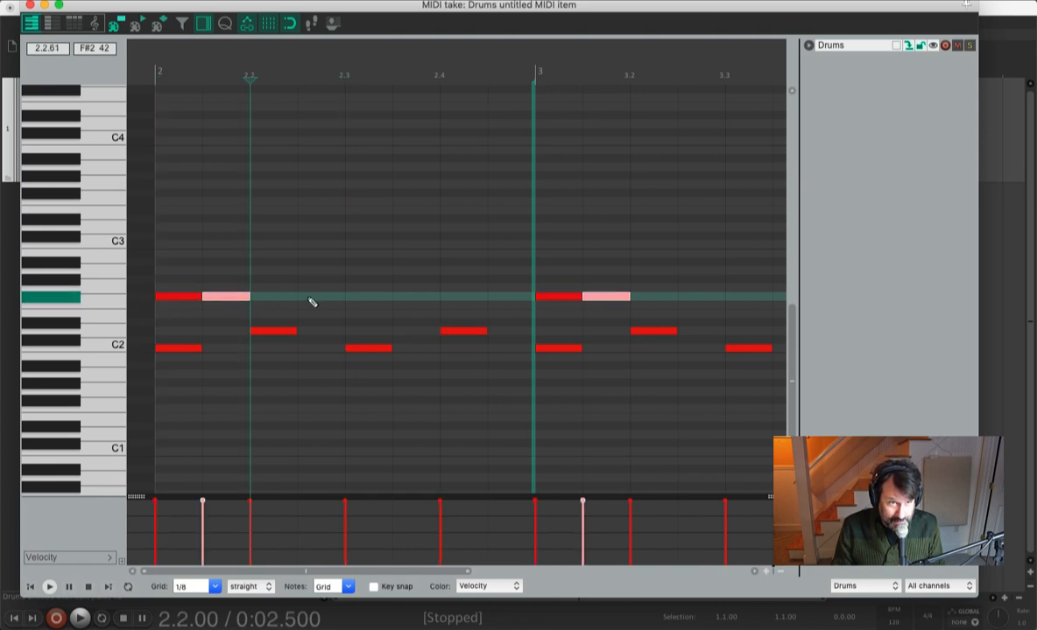
left_click(277, 300)
left_click(324, 300)
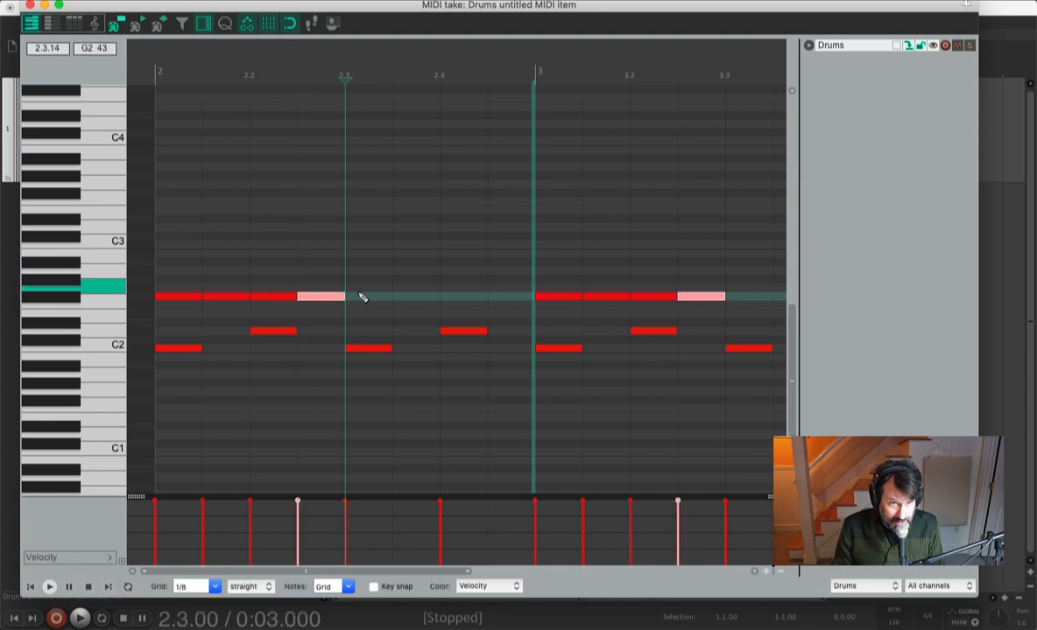
left_click(365, 299)
left_click(416, 300)
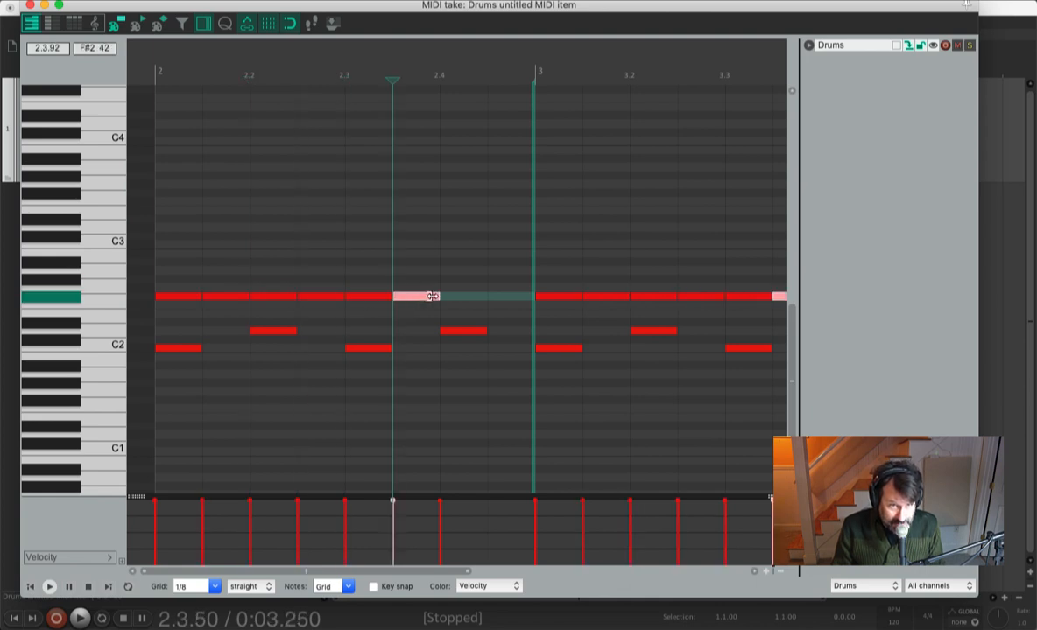
left_click(460, 299)
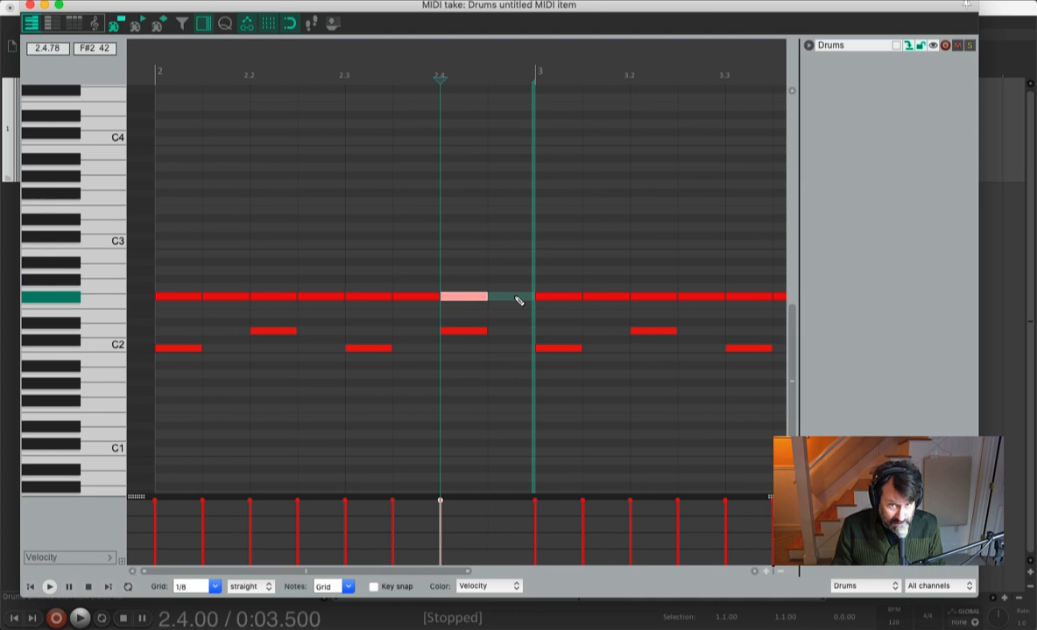
left_click(508, 300)
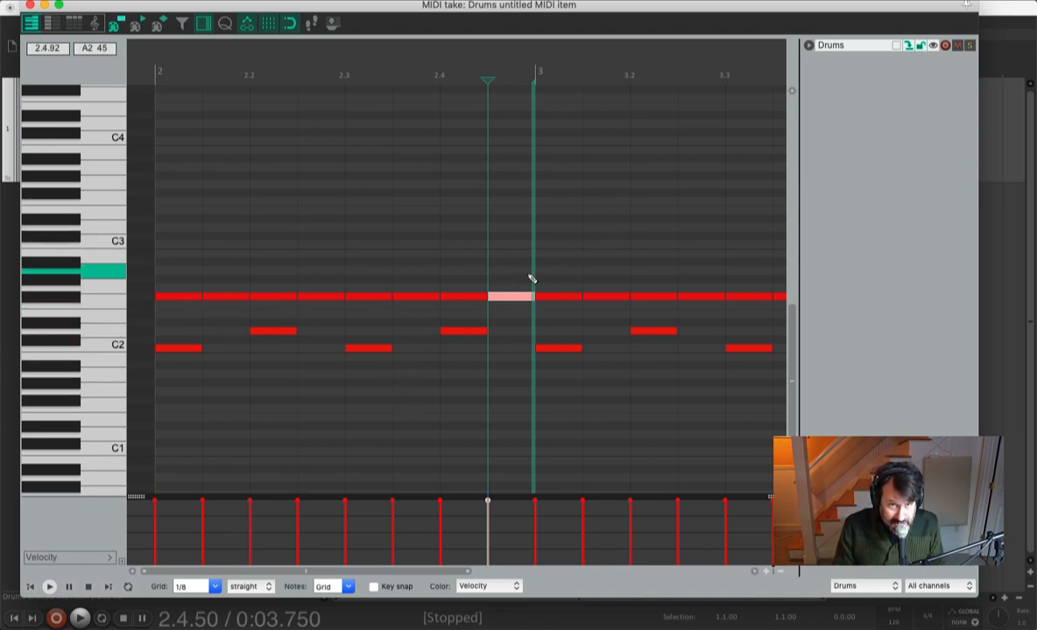
left_click(29, 5)
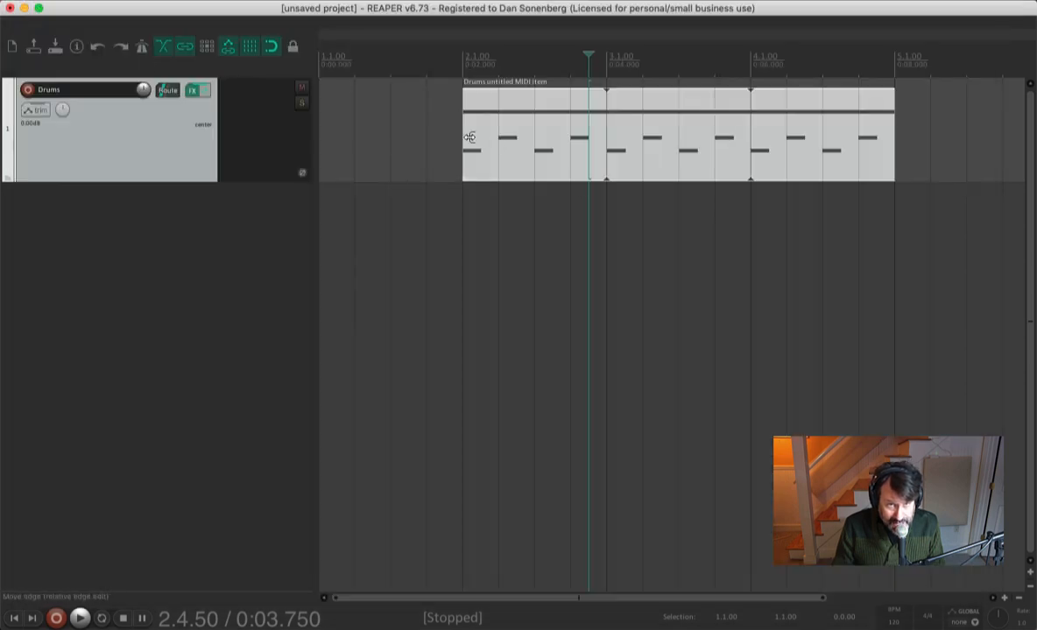
- Play the extended pattern from the start of the item
left_click(462, 63)
key("space")
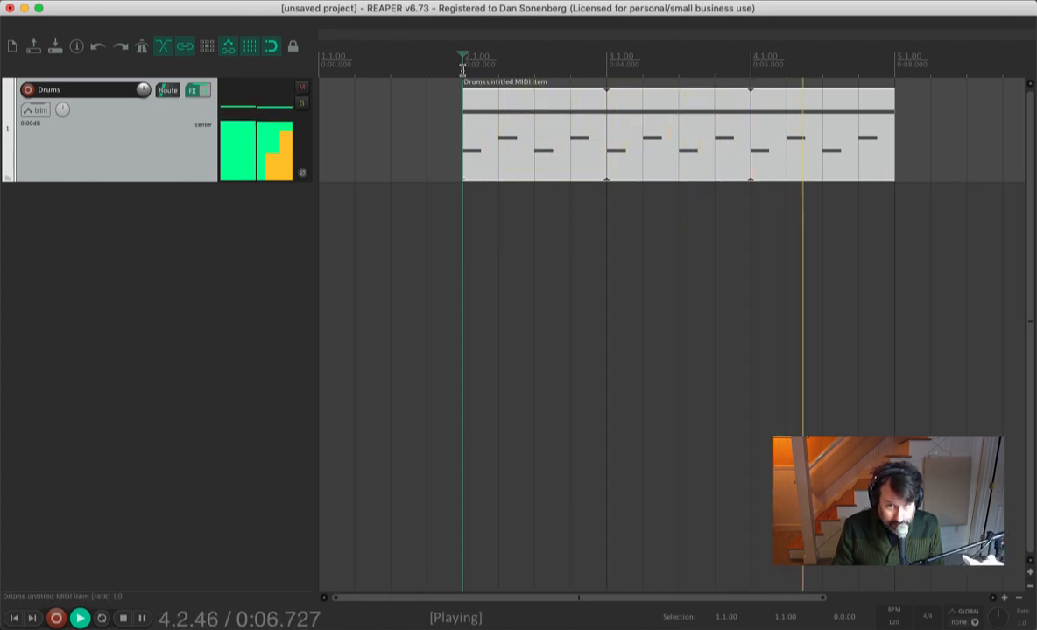
left_click(462, 69)
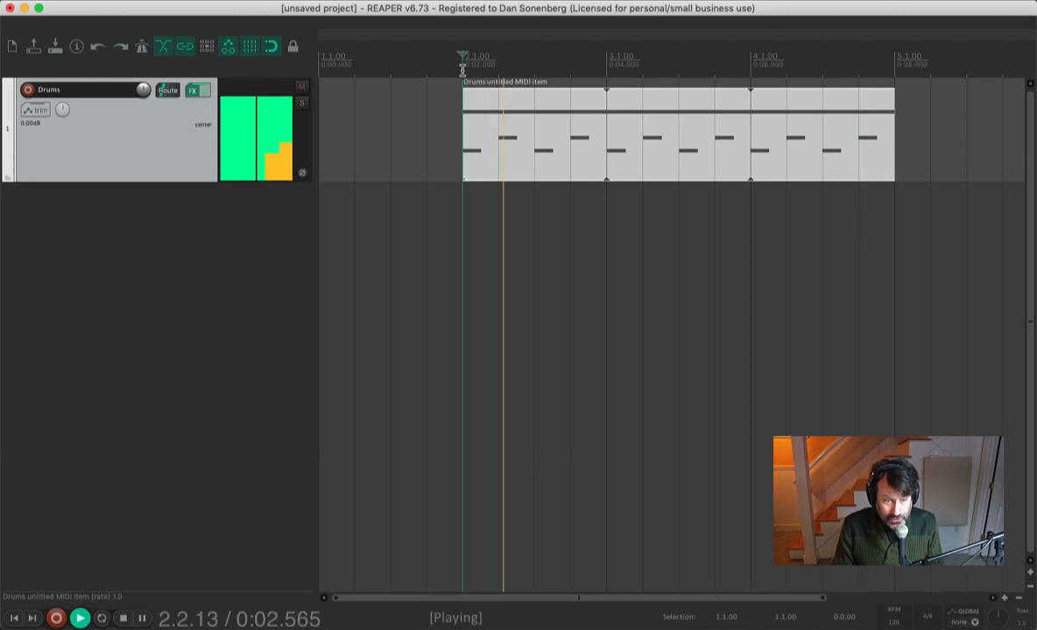
key("space")
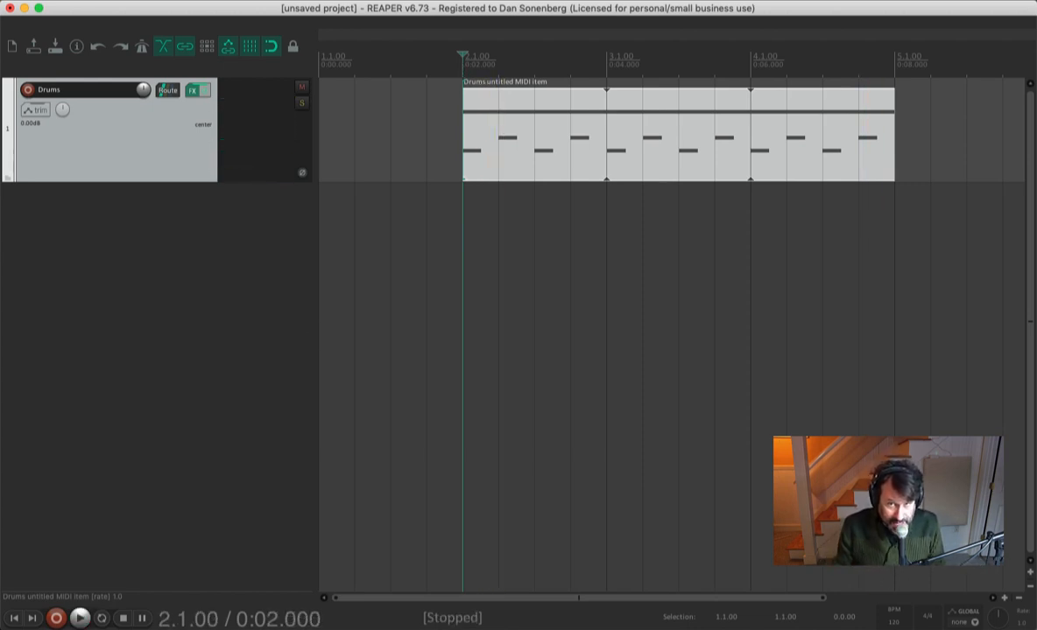
- Shorten the MIDI item back to one bar, ending at bar 3, and select it
left_click_drag(889, 159, 599, 182)
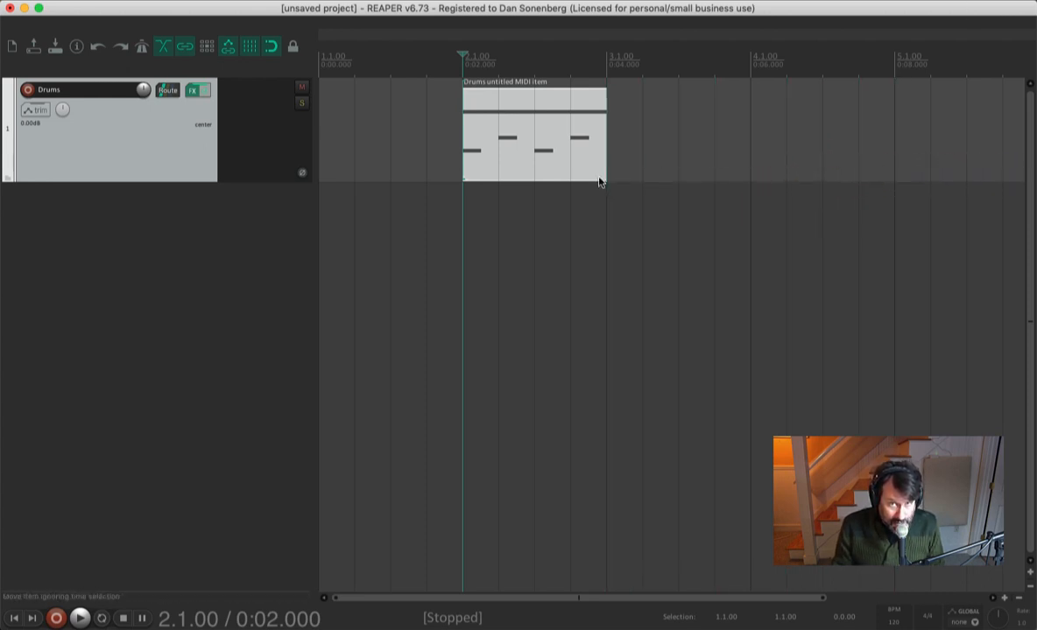
left_click(500, 107)
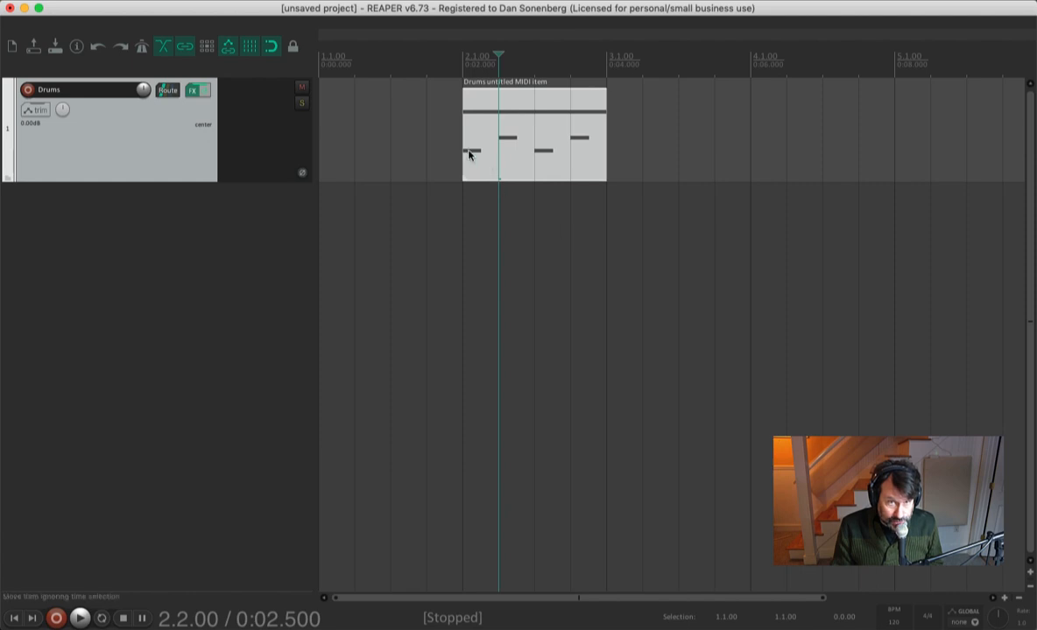
left_click(493, 104)
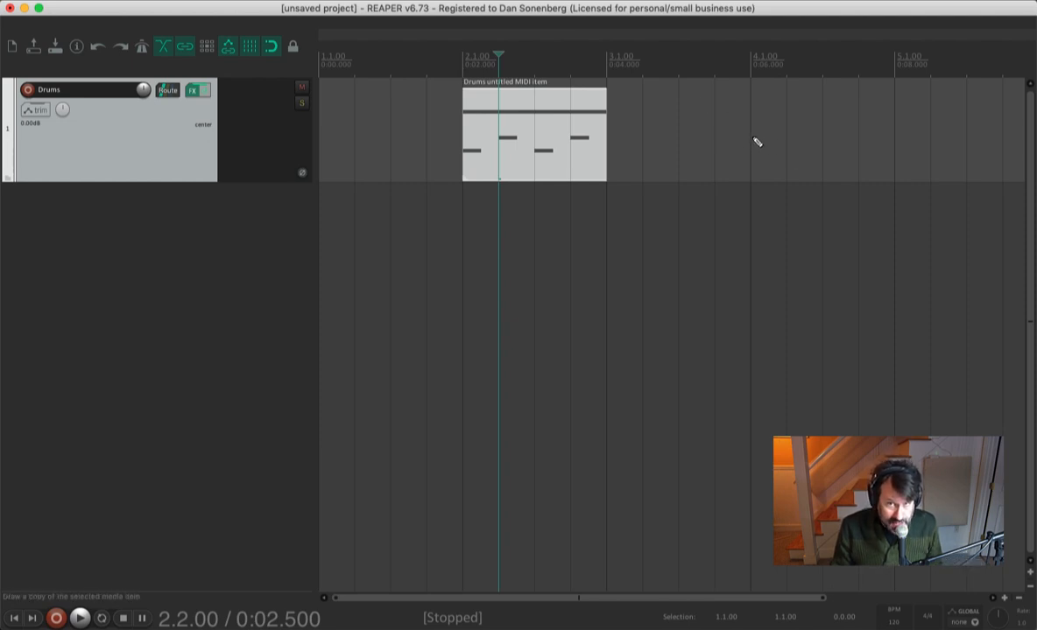
left_click_drag(756, 140, 897, 155)
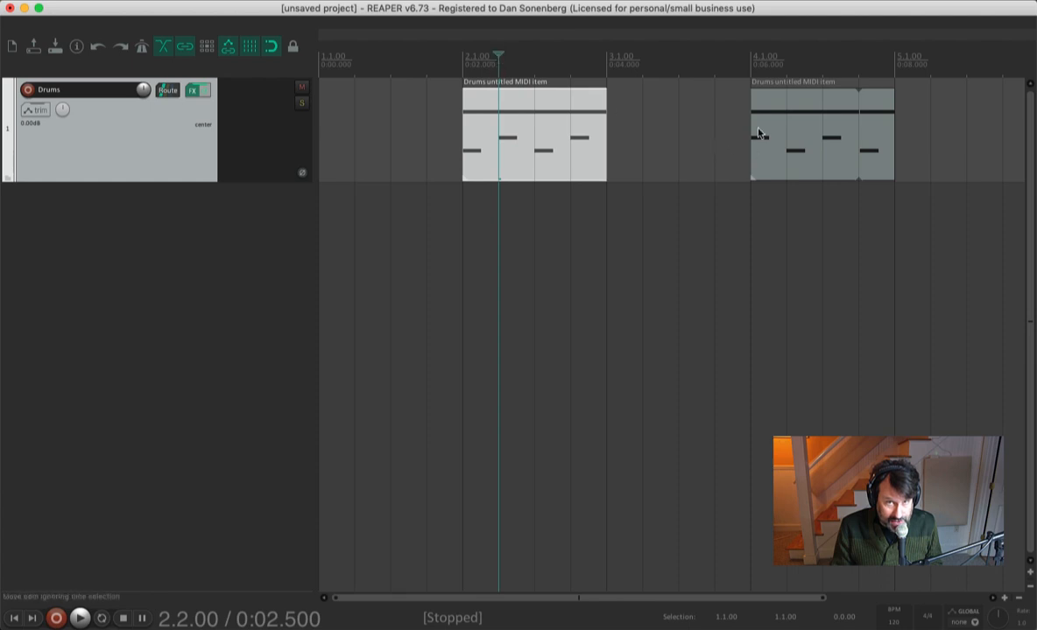
left_click(461, 75)
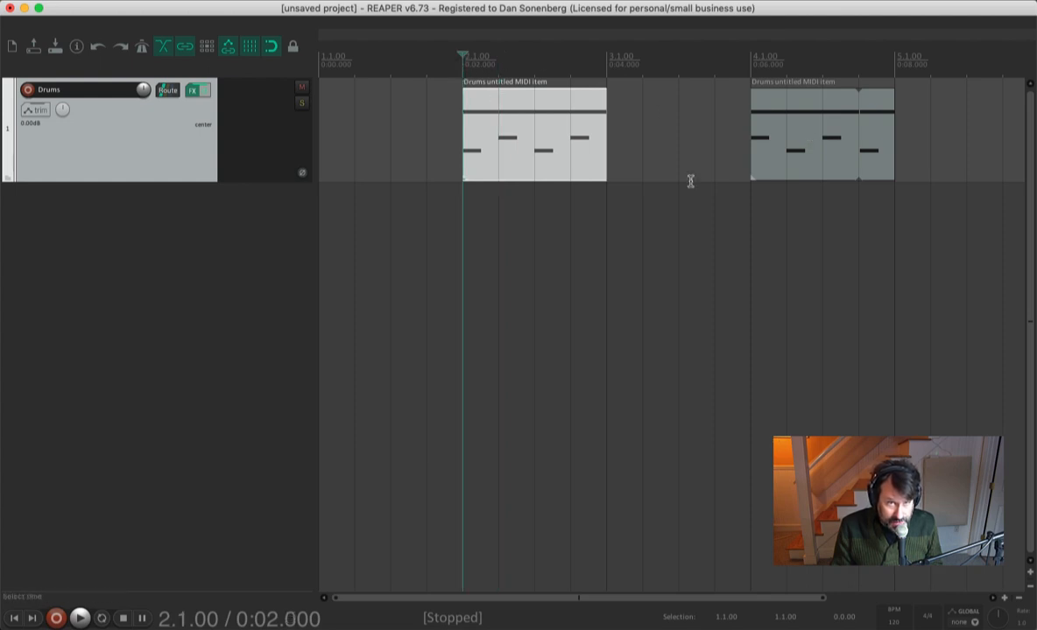
left_click(807, 128)
key("Delete")
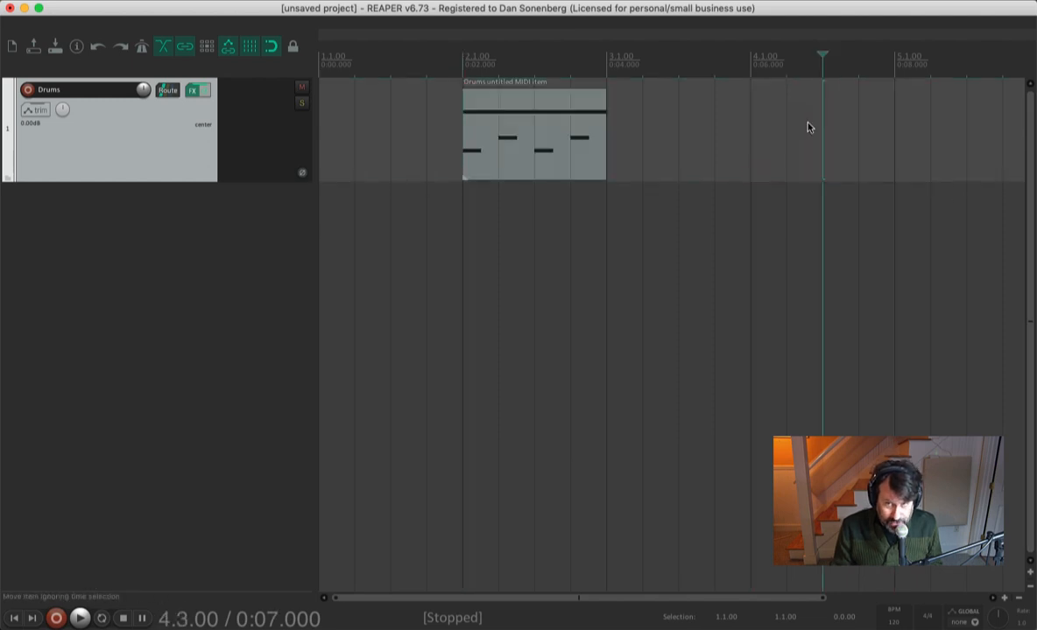
mouse_move(752, 136)
left_mouse_down()
mouse_move(782, 124)
mouse_move(835, 160)
mouse_move(893, 165)
left_mouse_up()
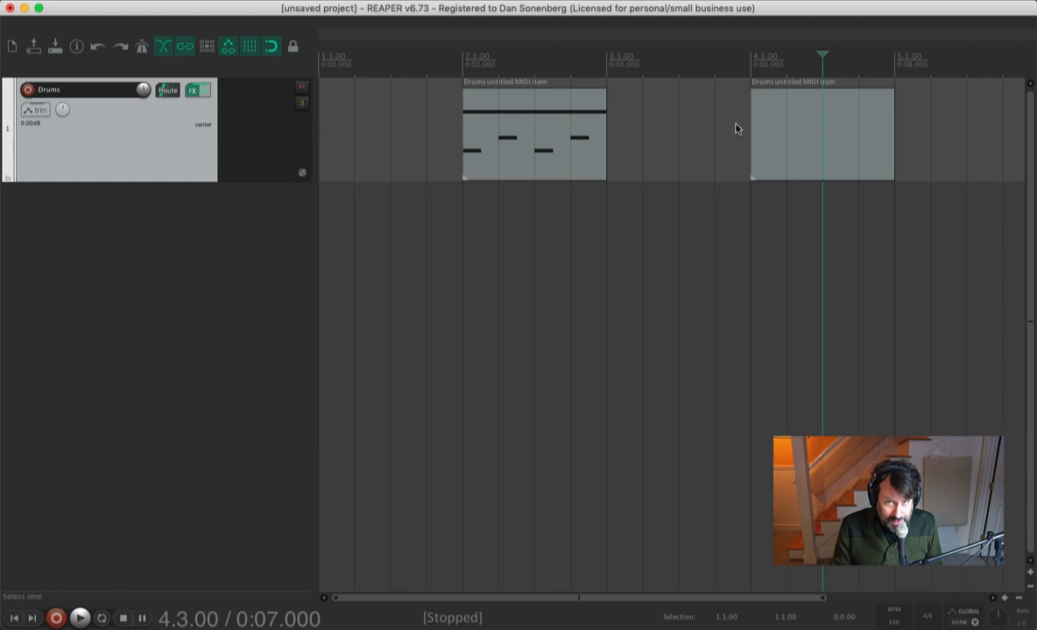
left_click(825, 117)
key("Delete")
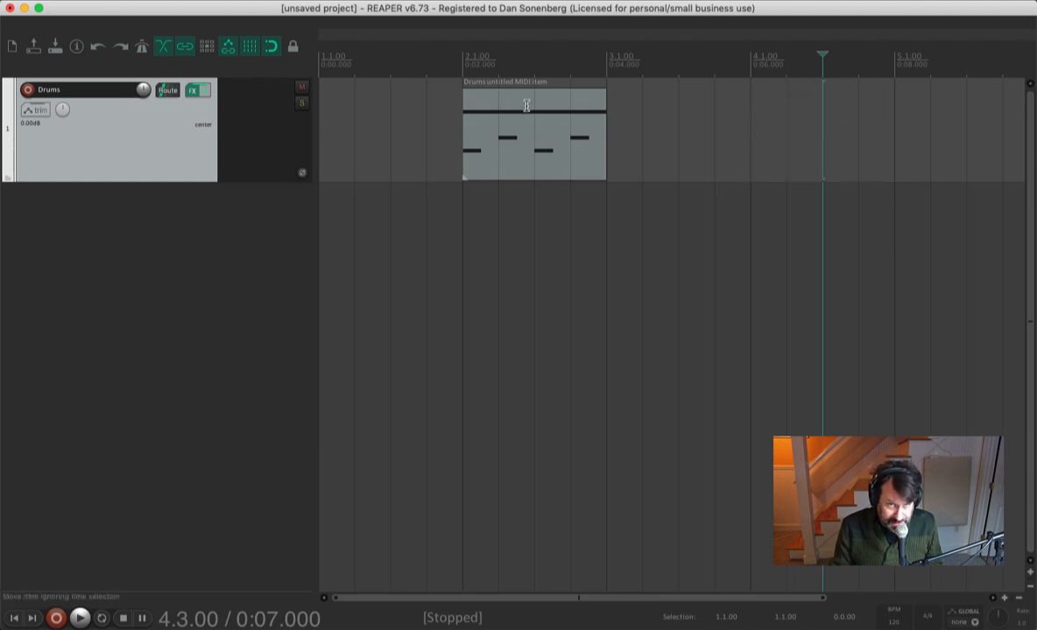
- Select the MIDI item and draw a copy of it spanning bar 4
left_click(508, 144)
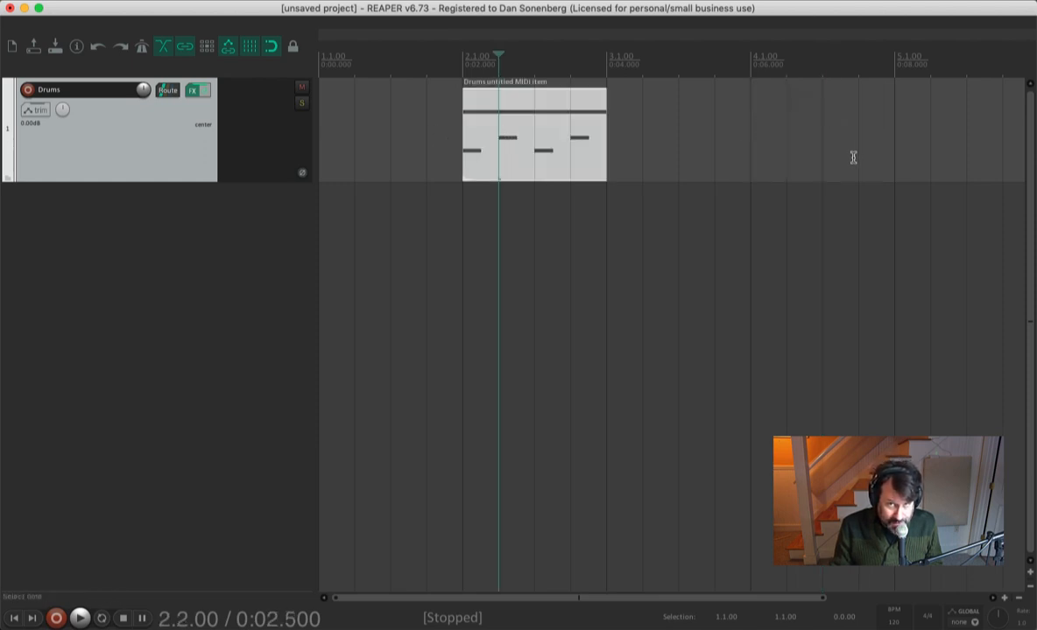
left_click(462, 70)
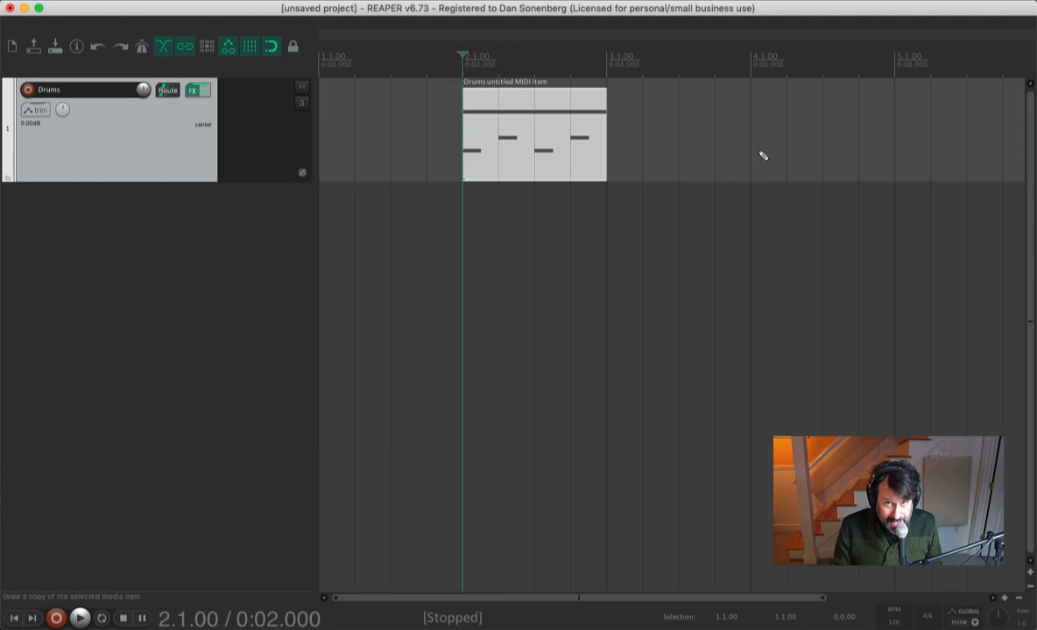
left_click_drag(755, 156, 850, 163)
left_click_drag(912, 177, 907, 170)
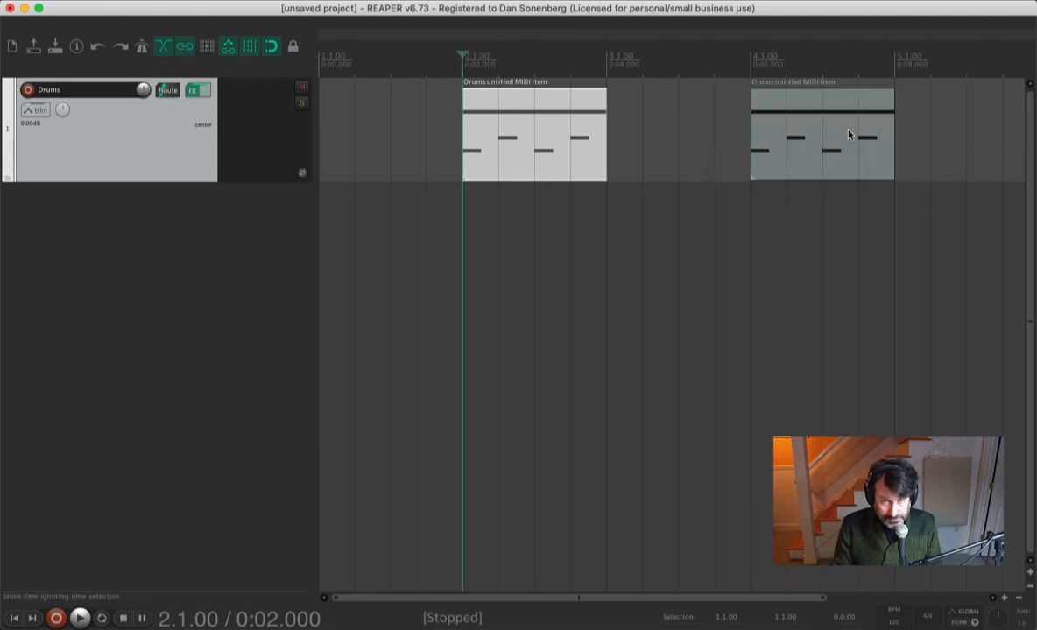
left_click(821, 128)
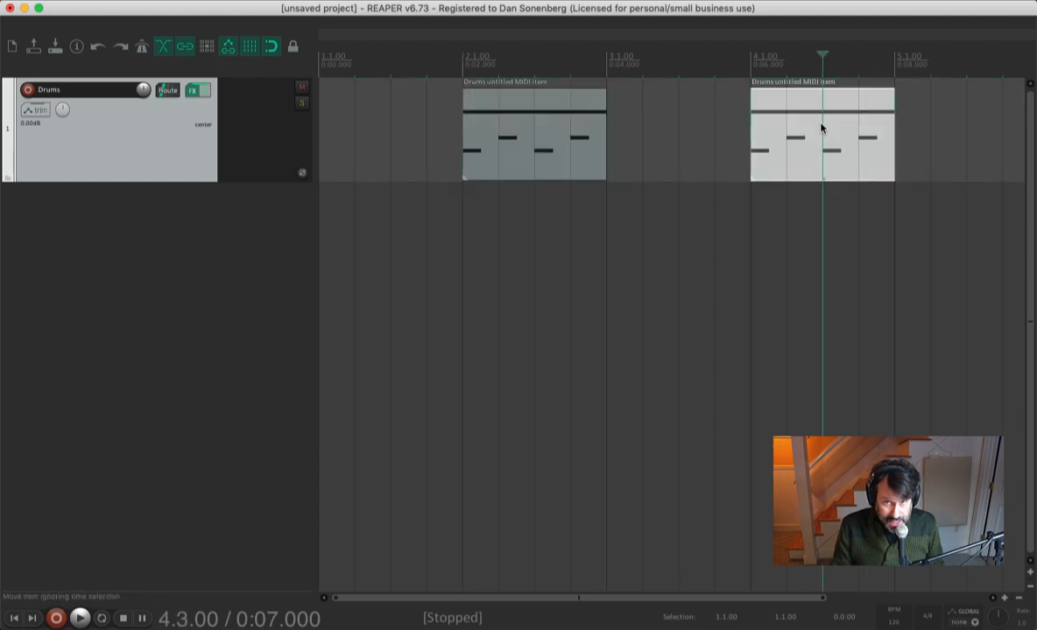
- Delete the MIDI item copy at bar 4, draw another copy spanning bar 4, and delete that copy too
key("Delete")
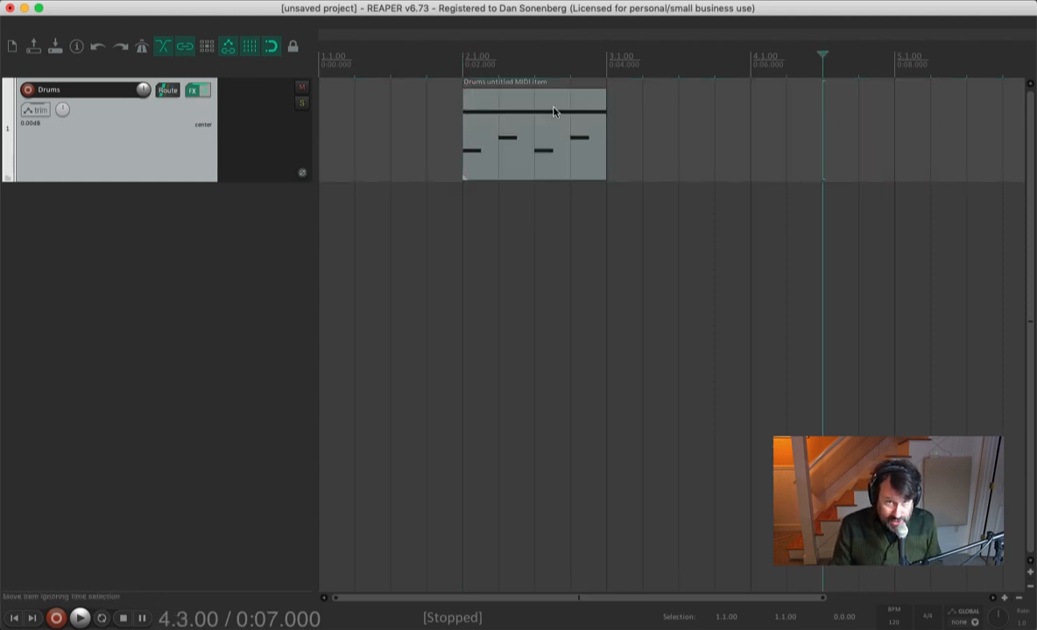
left_click(646, 129)
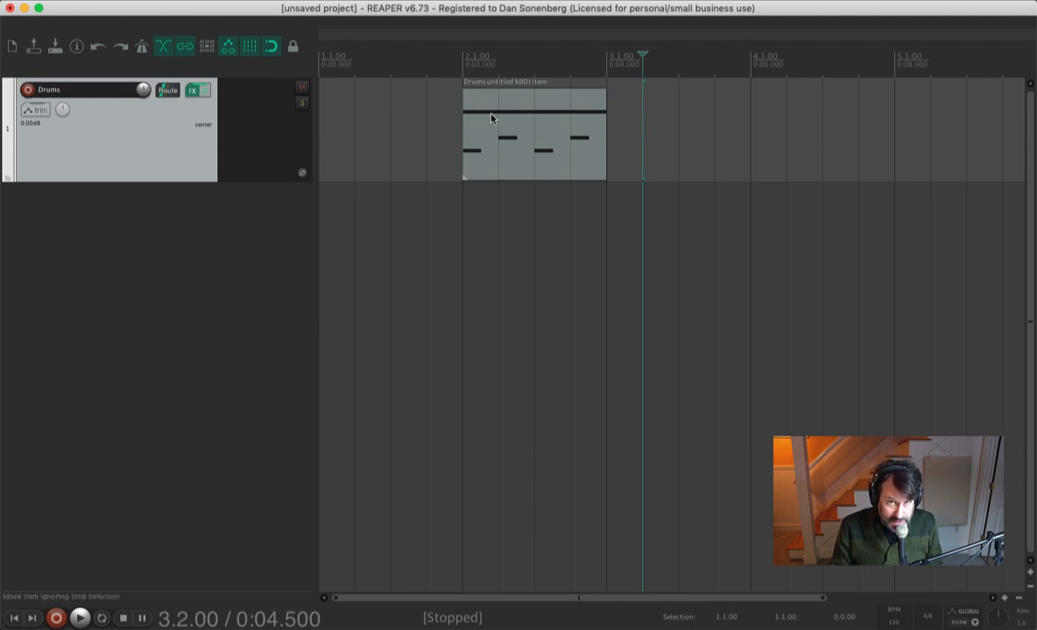
left_click_drag(754, 146, 903, 153)
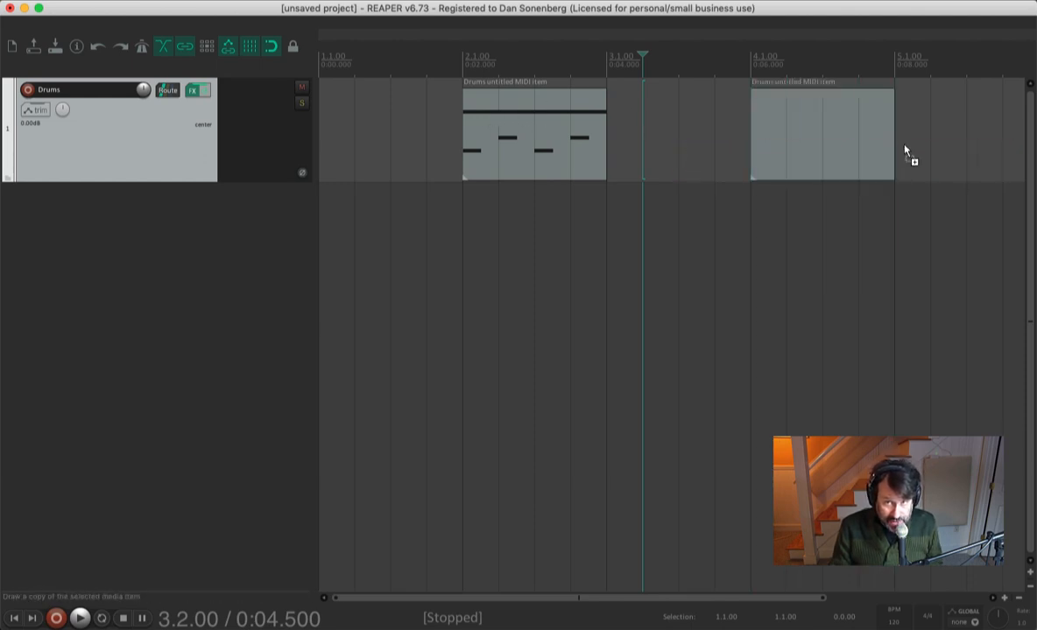
left_click(796, 121)
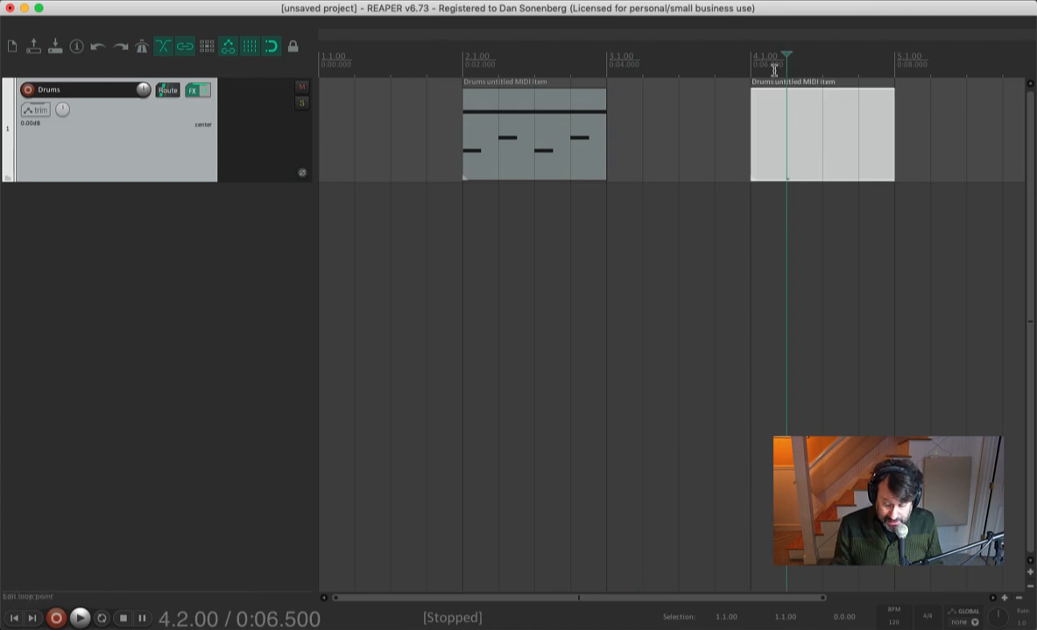
key("Delete")
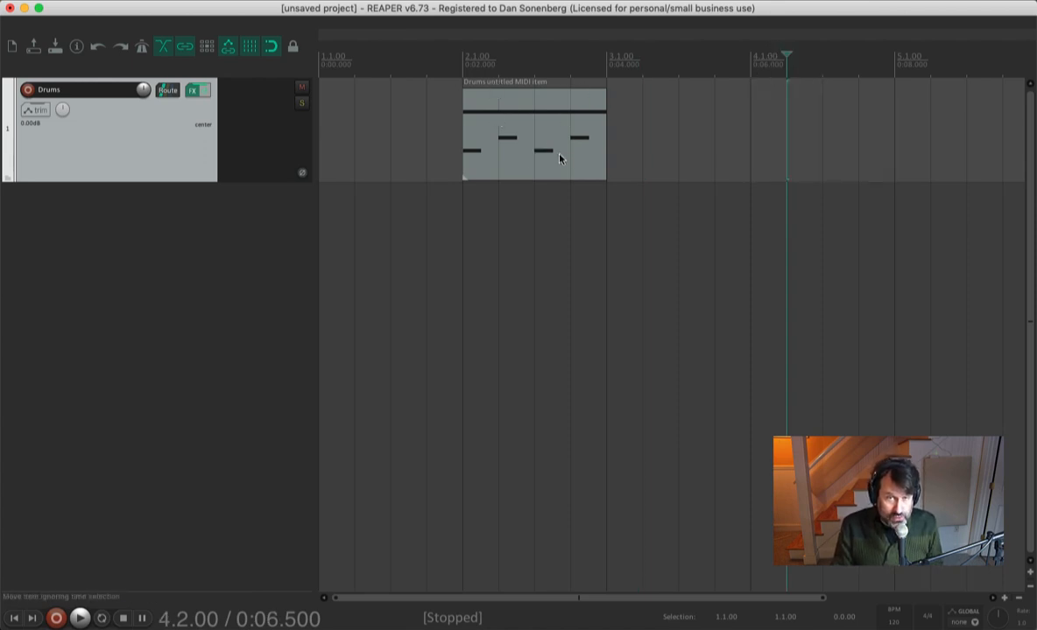
- Extend the MIDI item's end to bar 4, shorten it back to end at bar 3, and select it
left_click_drag(606, 169, 743, 180)
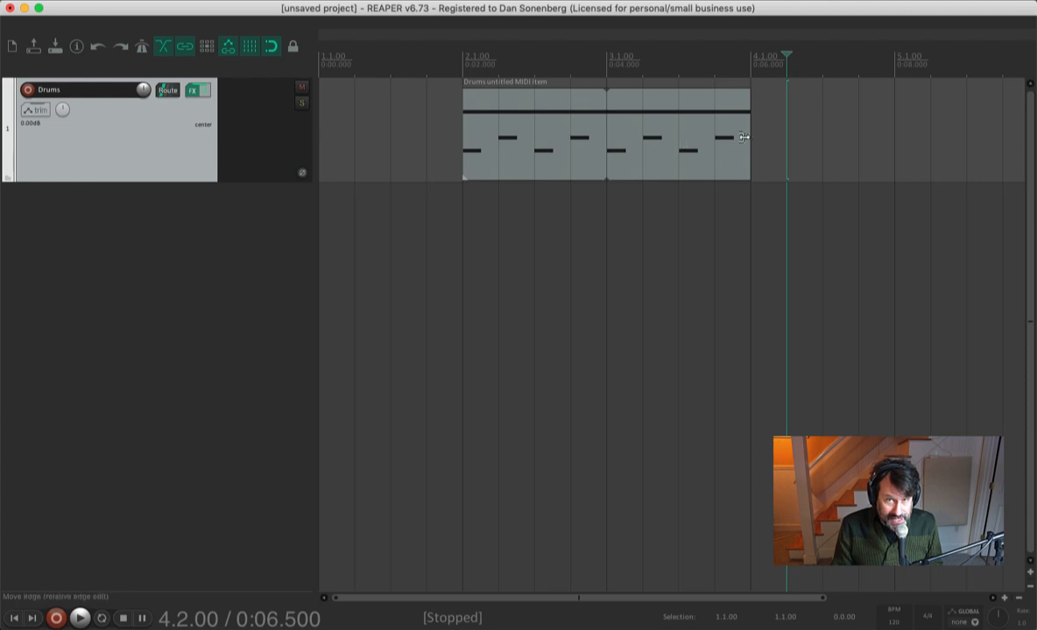
left_click_drag(748, 176, 601, 167)
left_click(551, 137)
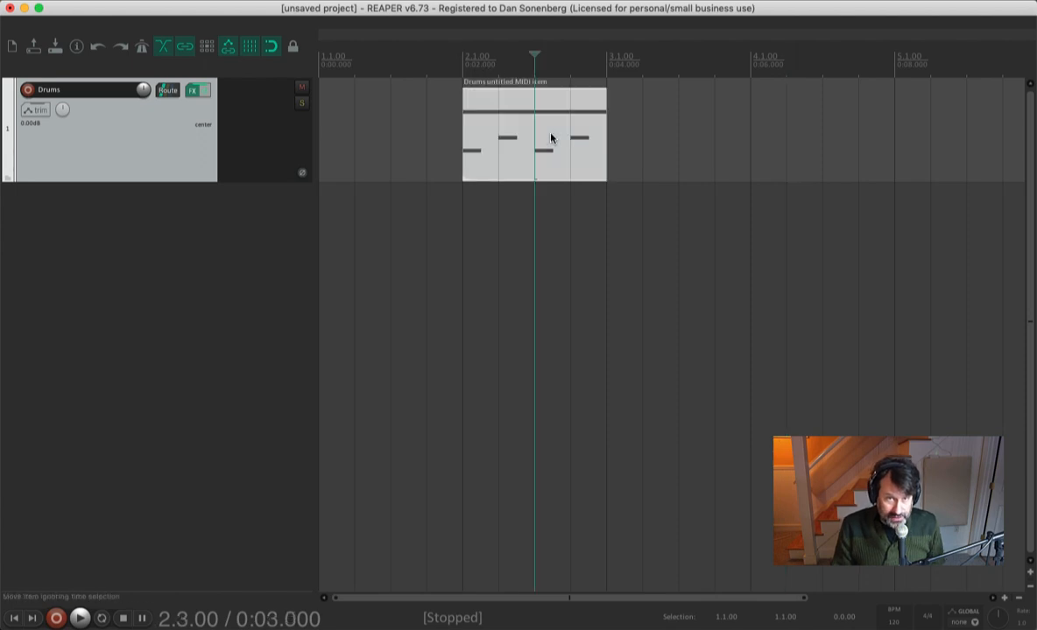
- Turn off Loop item source for the MIDI item and extend its end to bar 4
right_click(509, 102)
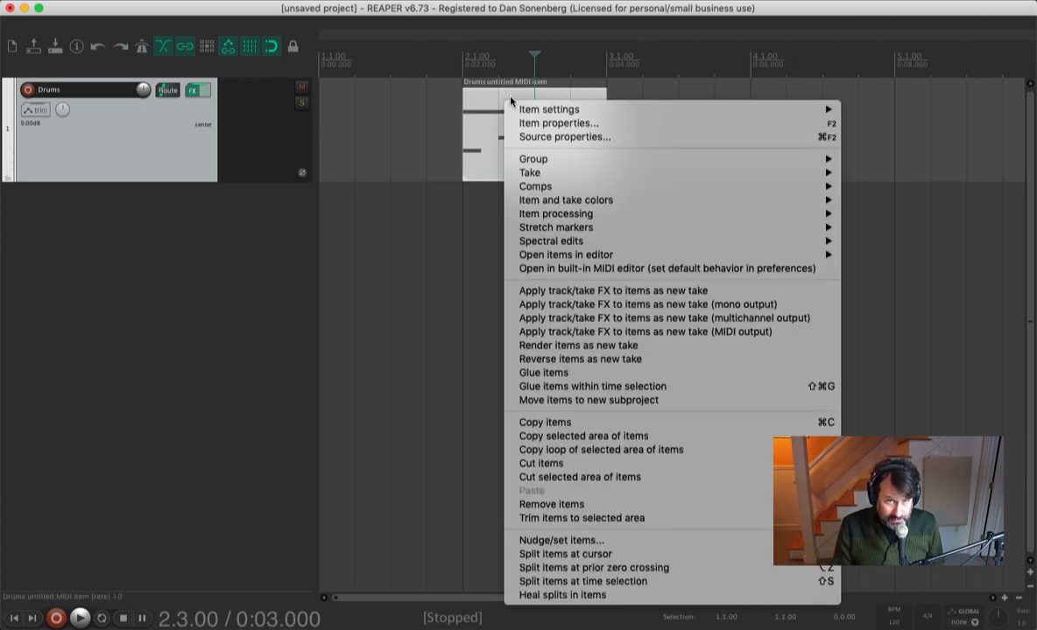
mouse_move(517, 107)
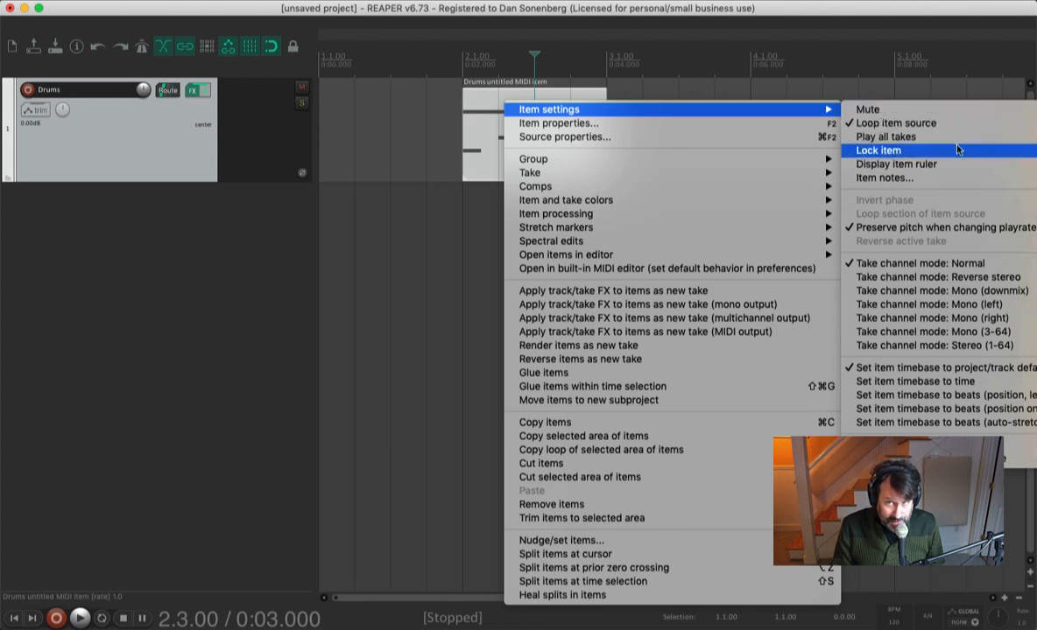
left_click(876, 124)
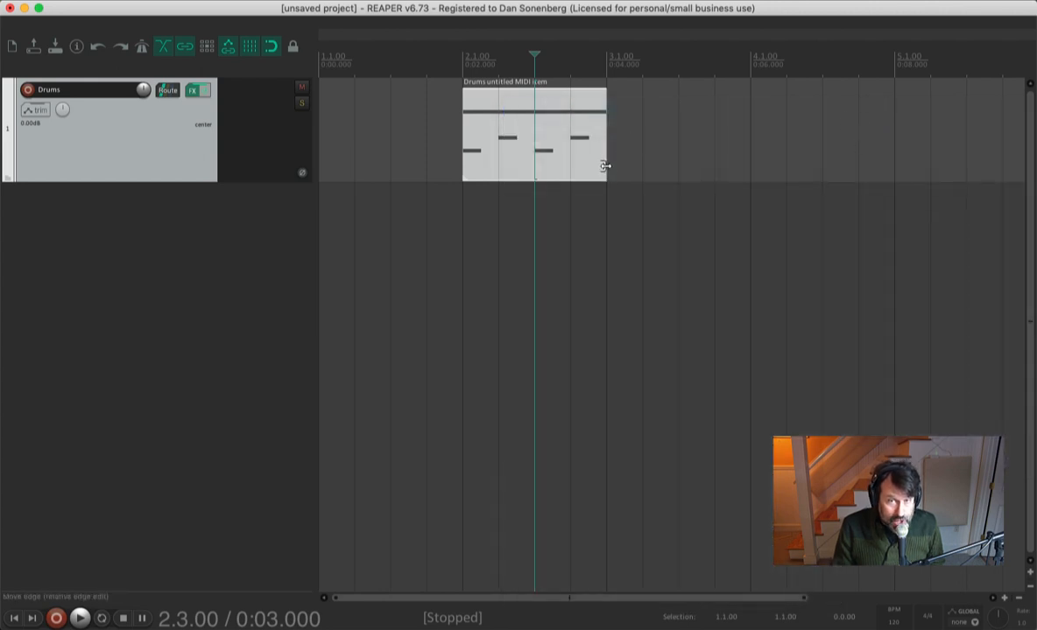
left_click_drag(604, 172, 759, 182)
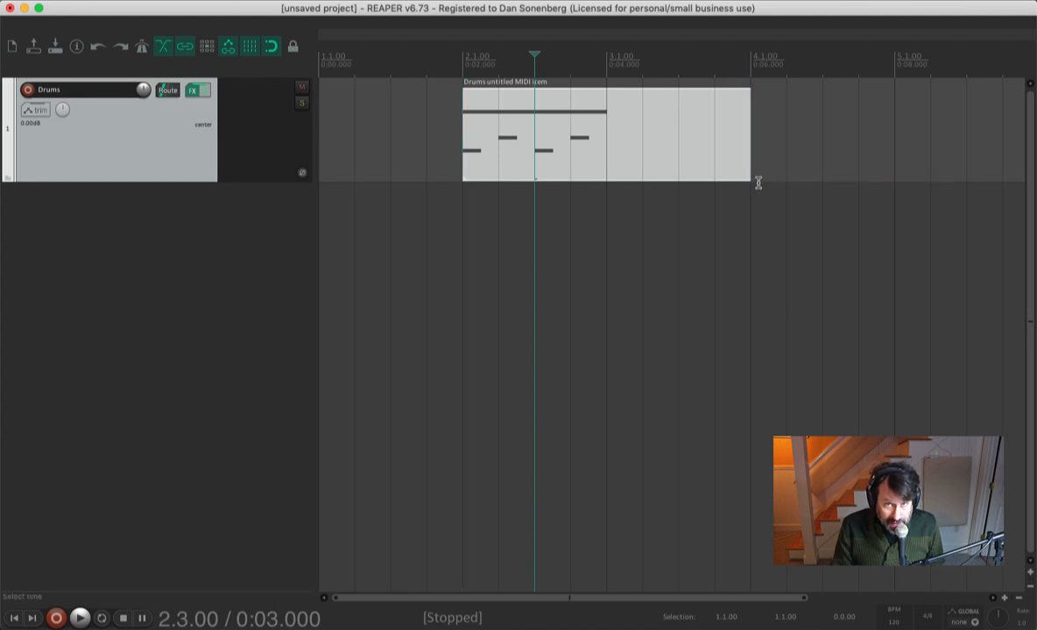
- Turn Loop item source back on for the extended MIDI item
right_click(694, 105)
mouse_move(758, 123)
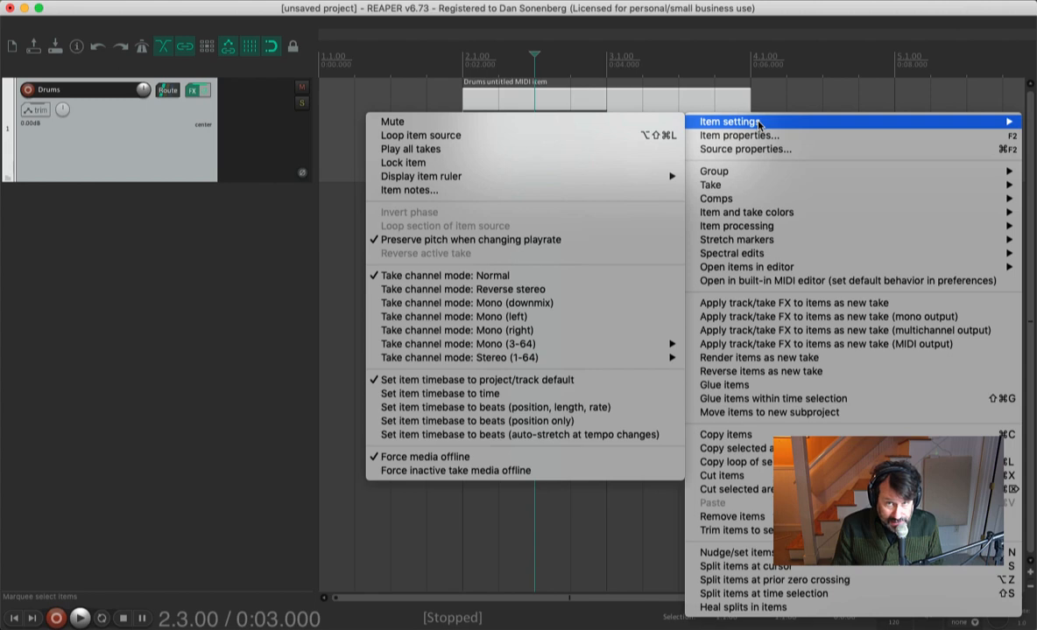
left_click(507, 137)
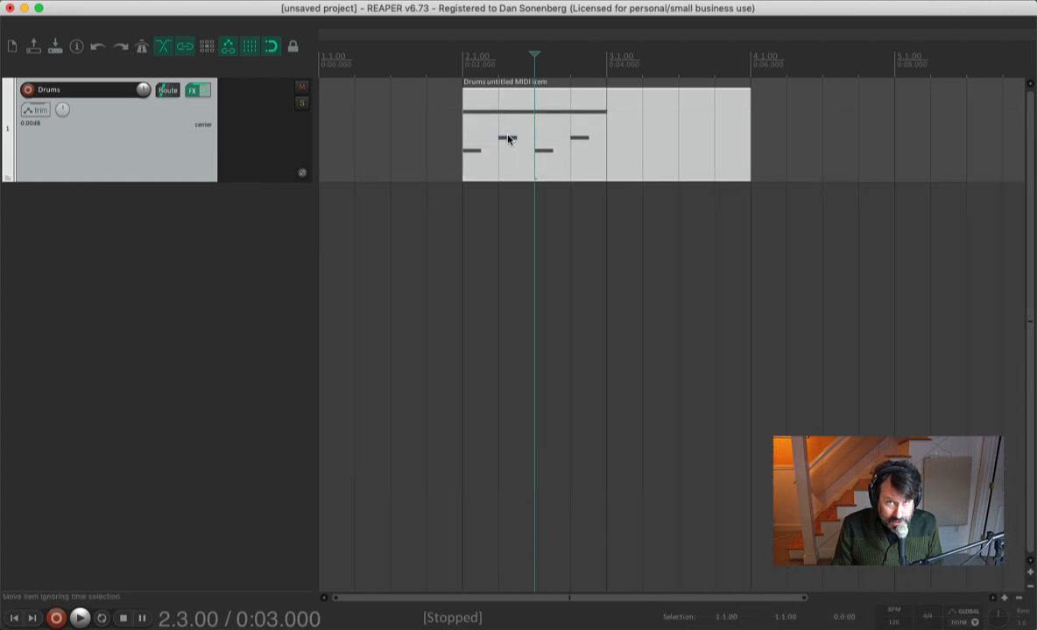
- Stretch the MIDI item to end at bar 6, then shorten it back to end at bar 4
left_click_drag(747, 171, 861, 174)
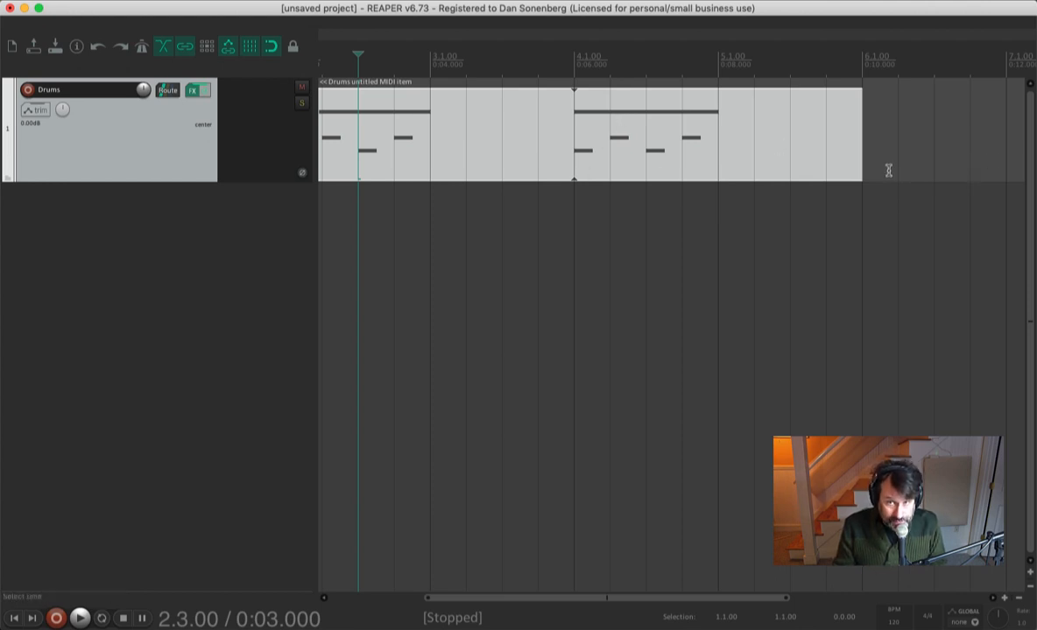
left_click_drag(861, 174, 574, 171)
scroll(510, 464, "left", 5)
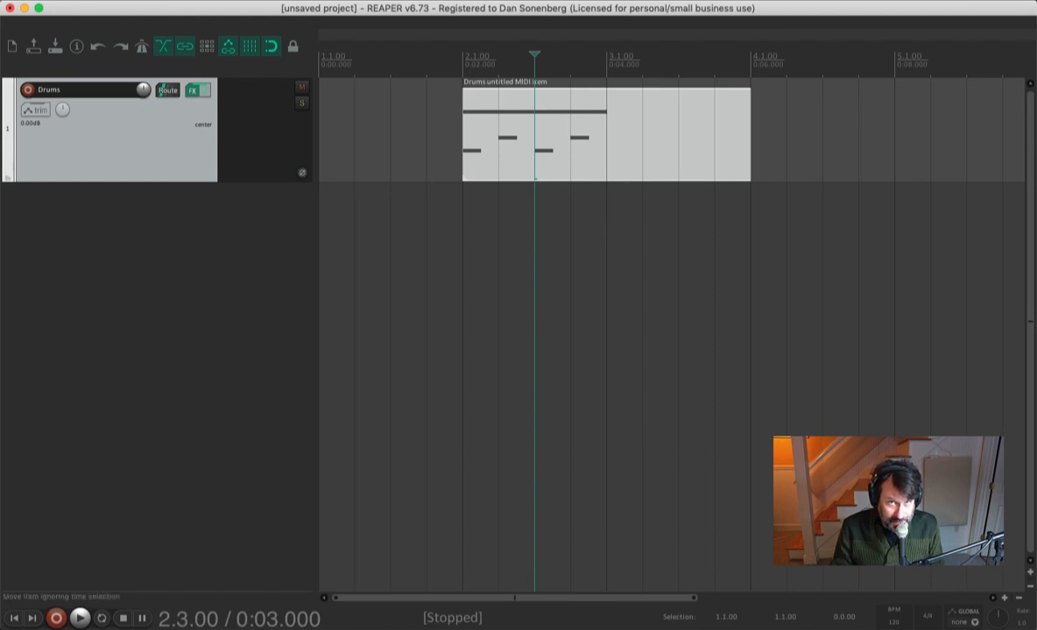
left_click(803, 1)
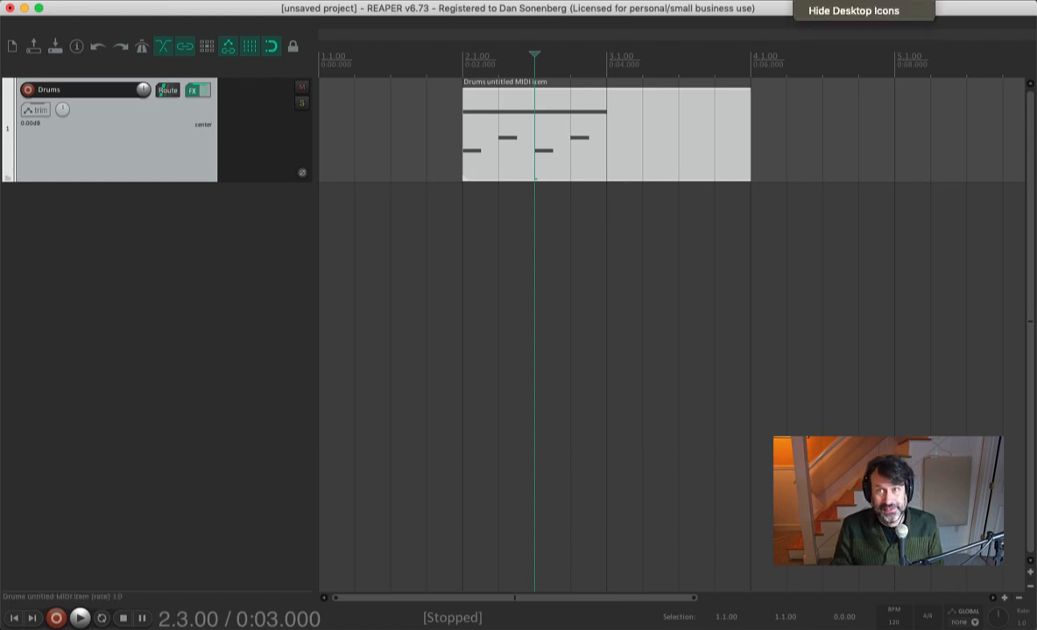